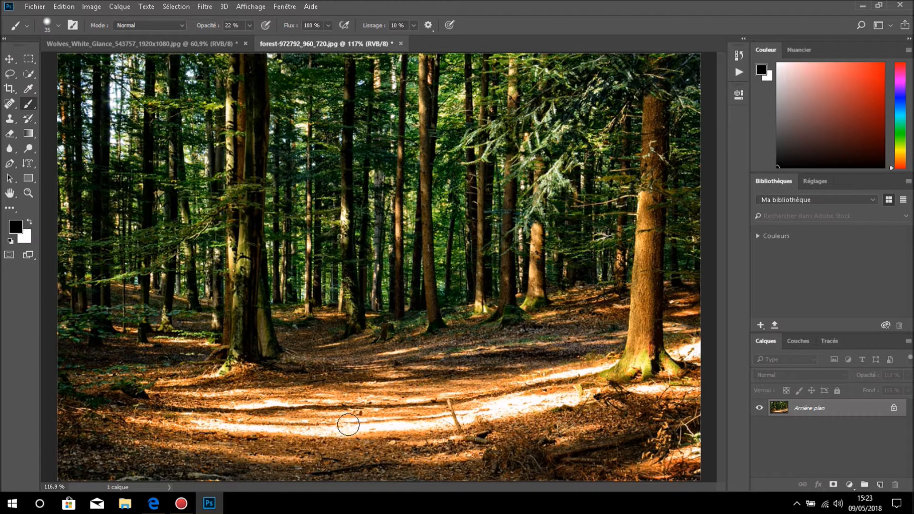
- Unlock the forest background layer and convert it to a smart object
click(893, 407)
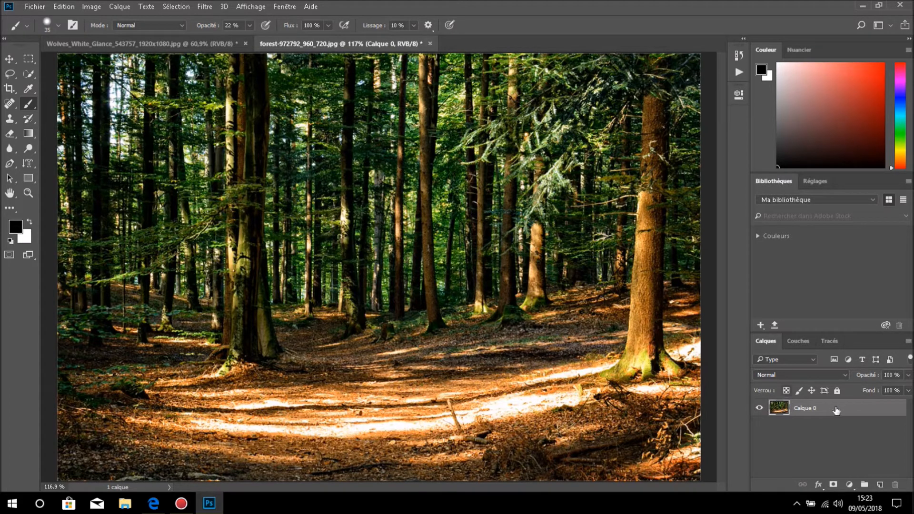
right_click(864, 413)
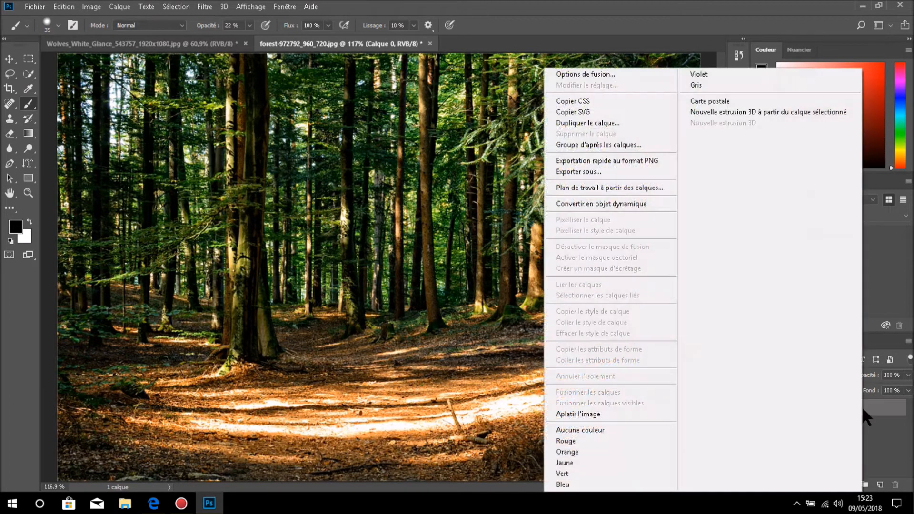
click(647, 203)
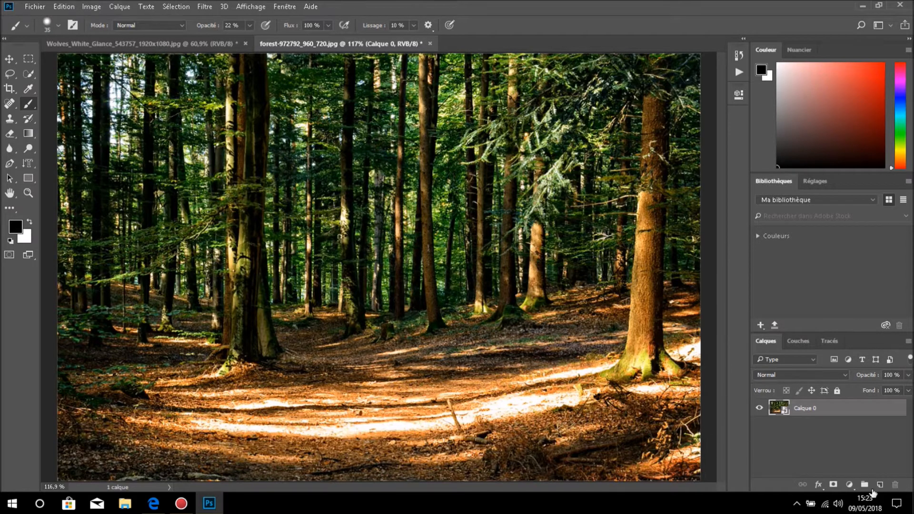
click(849, 485)
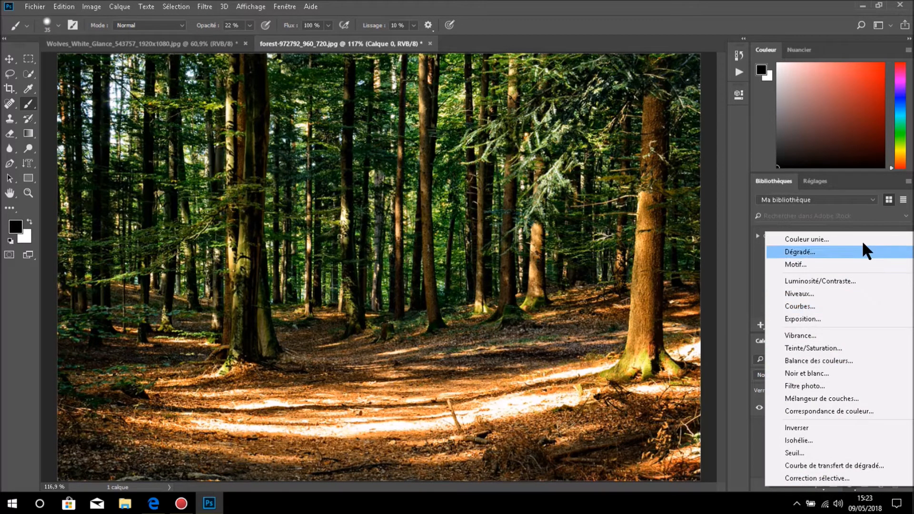
click(732, 136)
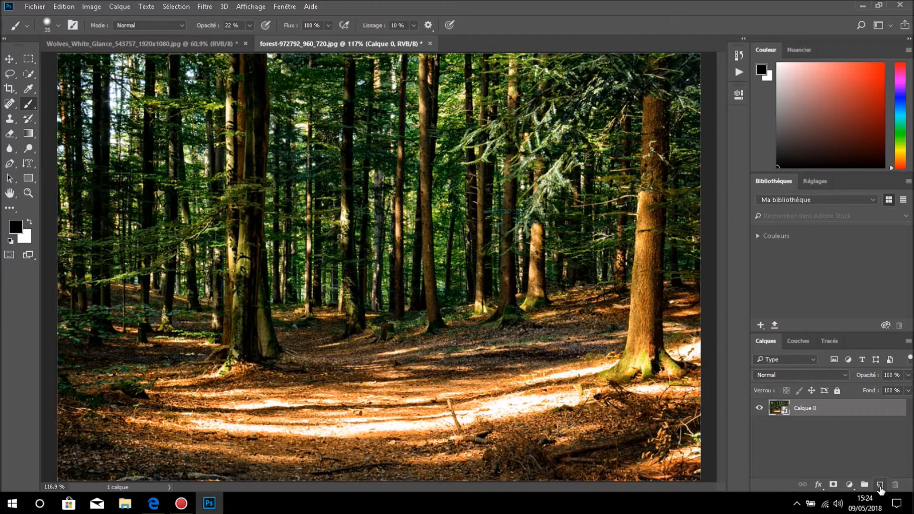
- Add an empty layer beneath the forest smart object and fill it with black at 100% opacity in Normal mode
click(880, 486)
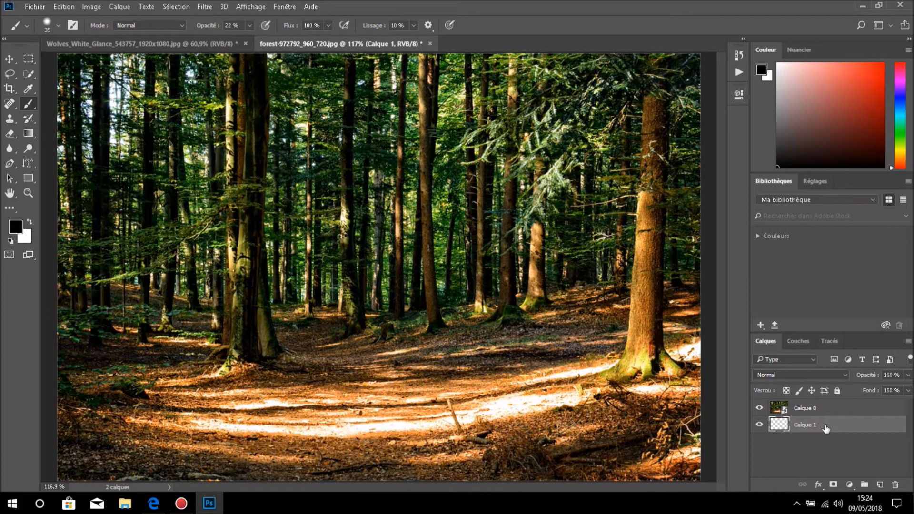
mouse_move(828, 429)
mouse_down()
mouse_move(824, 407)
mouse_move(830, 440)
mouse_up()
click(66, 7)
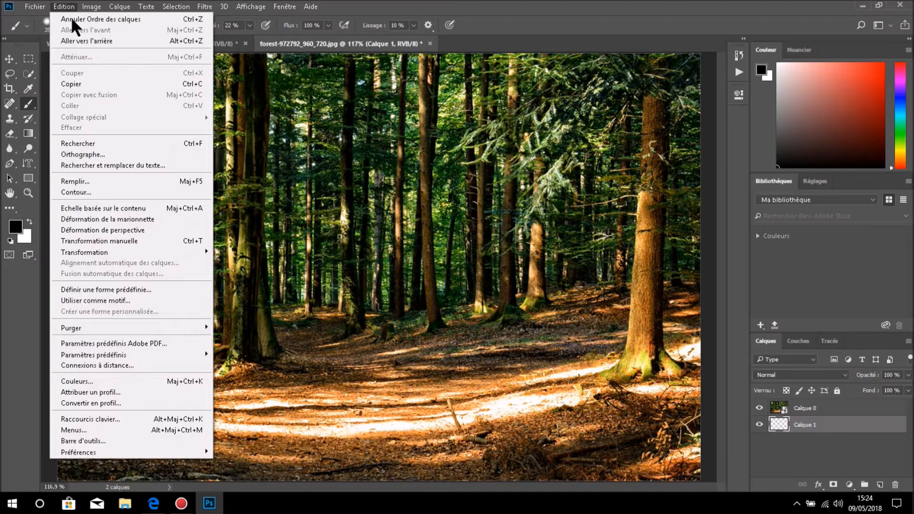
click(112, 180)
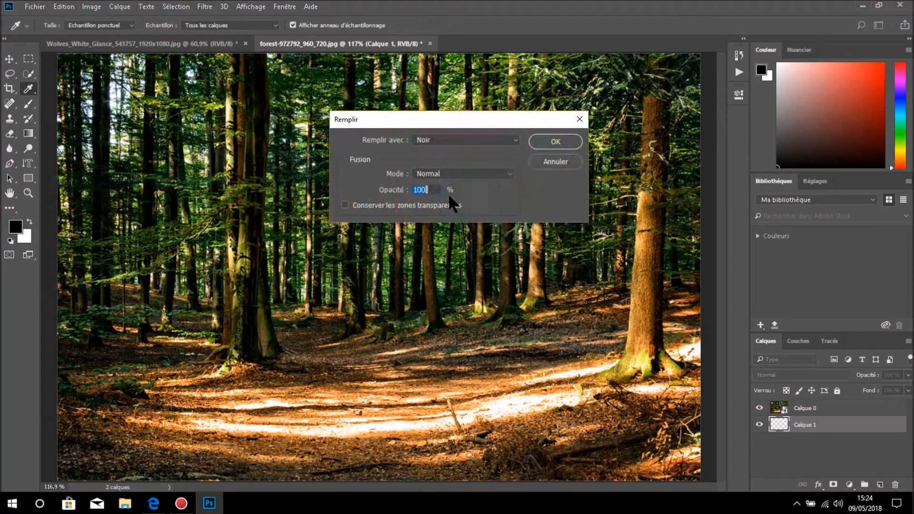
click(514, 138)
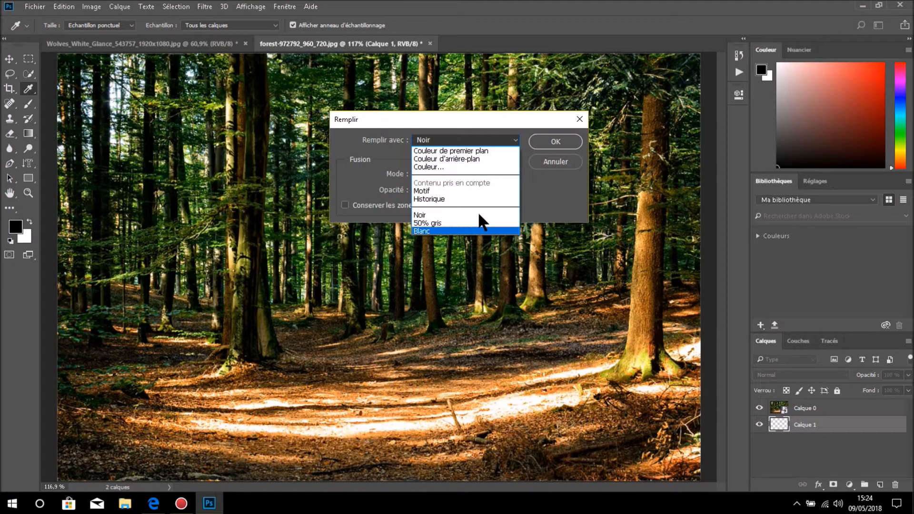
click(446, 212)
click(554, 142)
key(b)
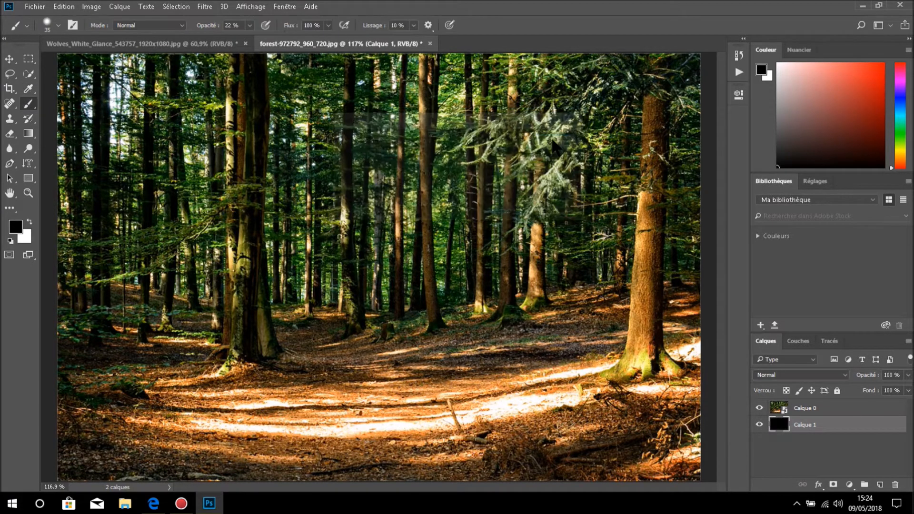
- Try to paint in white directly on the forest smart object, declining to rasterize it
click(778, 409)
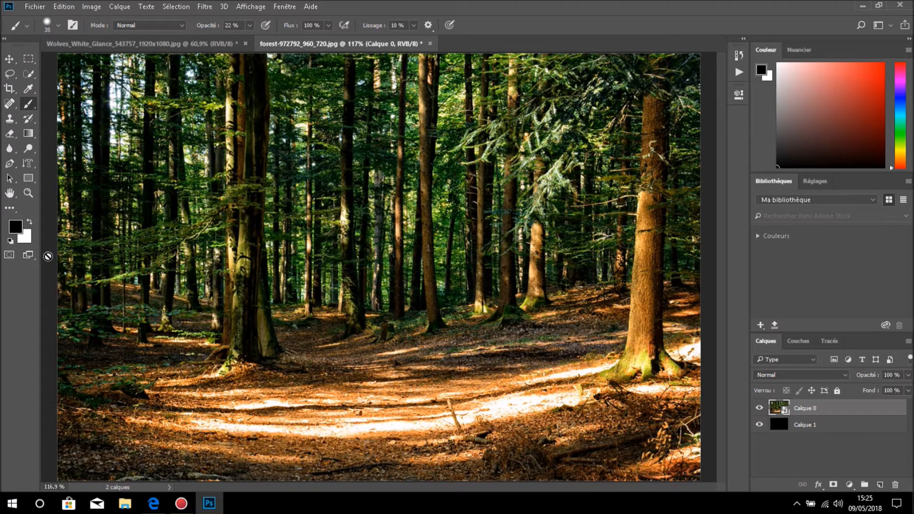
key(x)
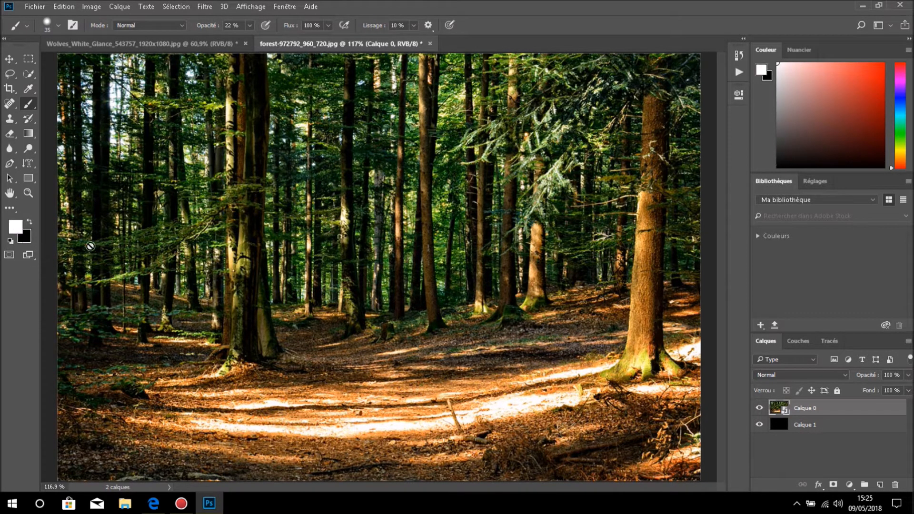
click(406, 397)
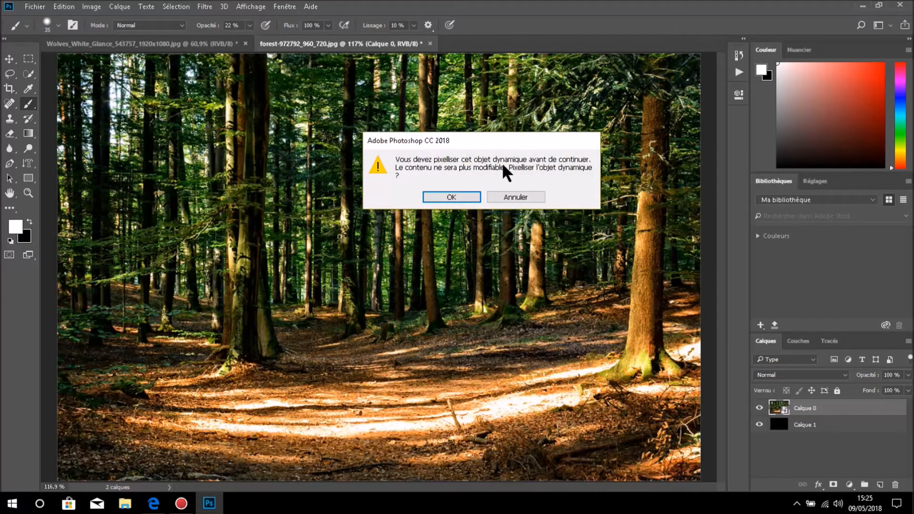
click(508, 197)
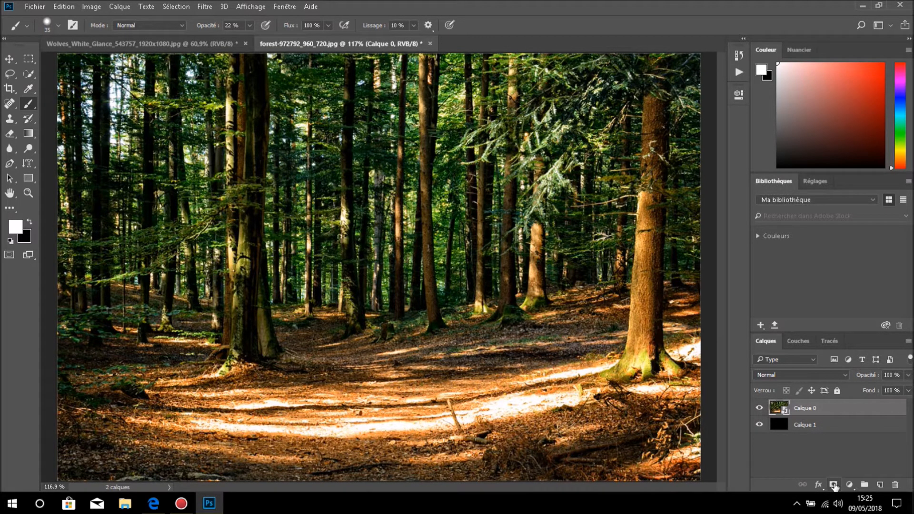
- Add a white layer mask to the forest smart object and keep black as the foreground color
click(833, 485)
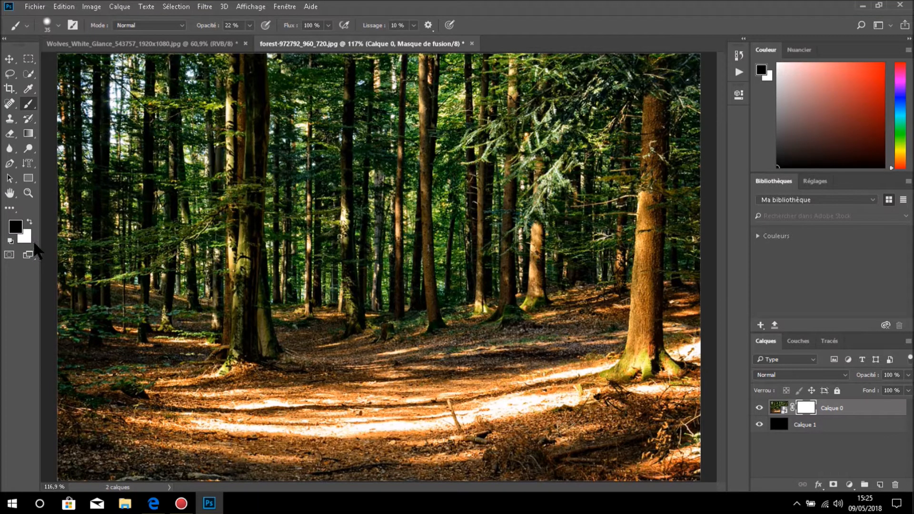
key(x)
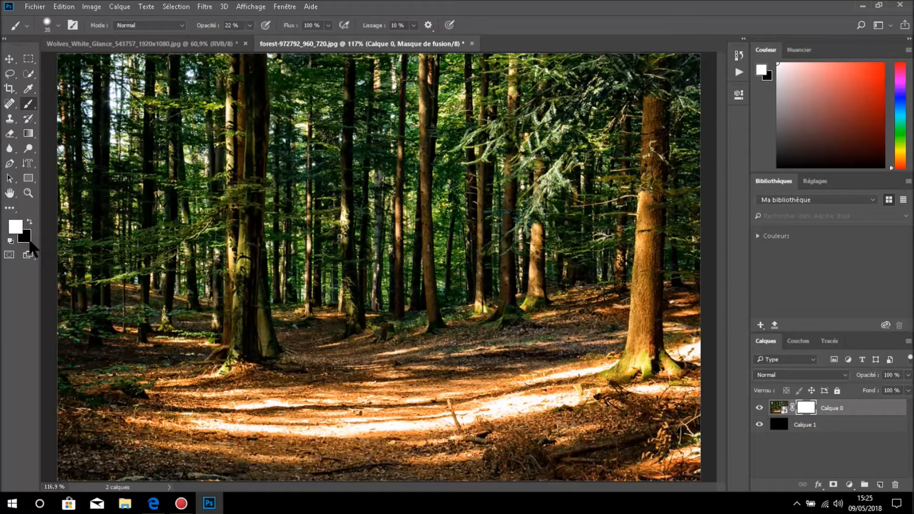
key(x)
key(x)
key(x)
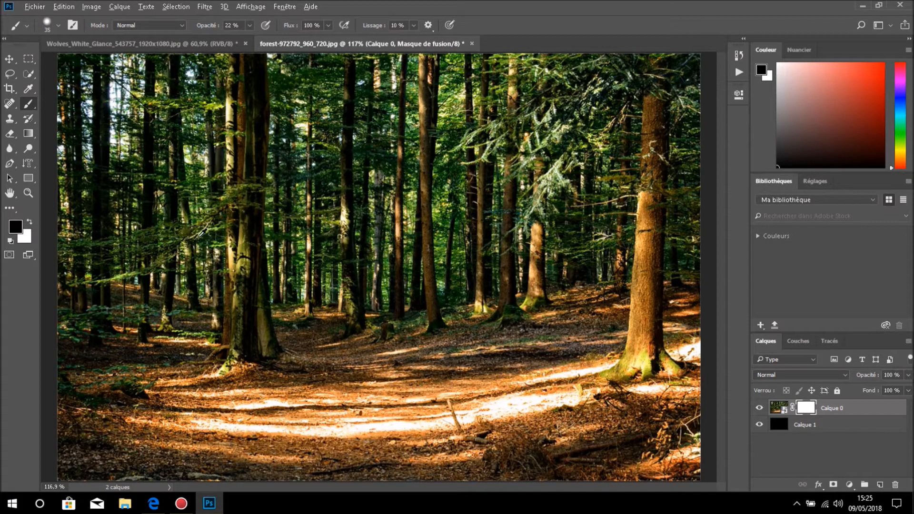
- Set the brush to 189 px diameter, 100% hardness and 100% opacity
alt+right_click(197, 238)
mouse_move(197, 238)
mouse_down()
mouse_move(256, 251)
mouse_move(220, 380)
mouse_up()
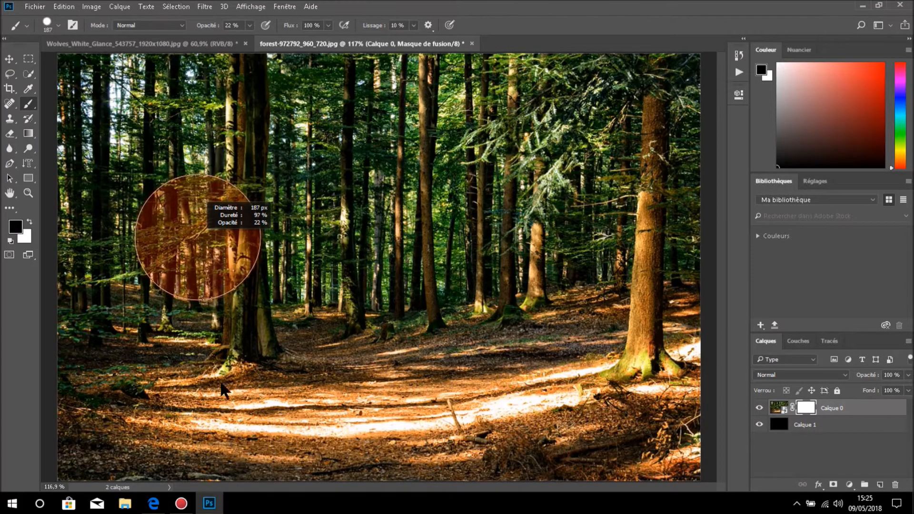
drag(221, 419, 222, 419)
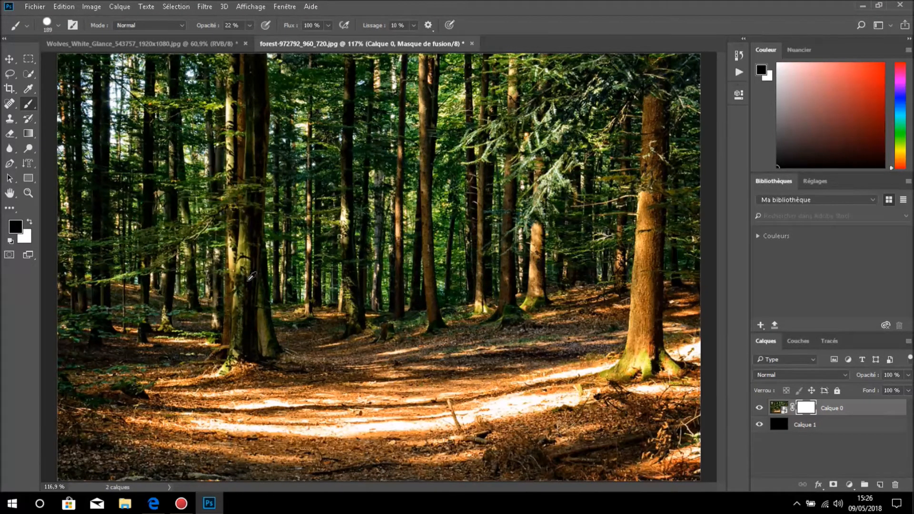
click(250, 26)
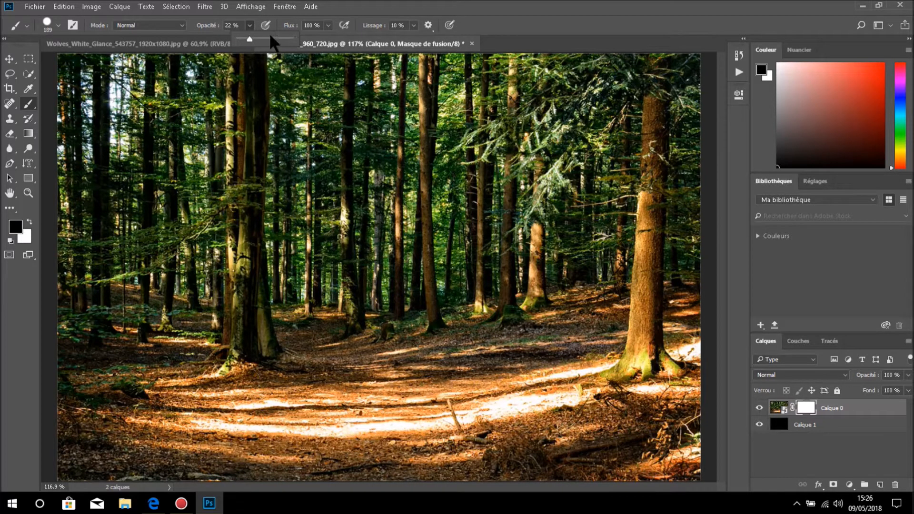
drag(248, 41, 298, 38)
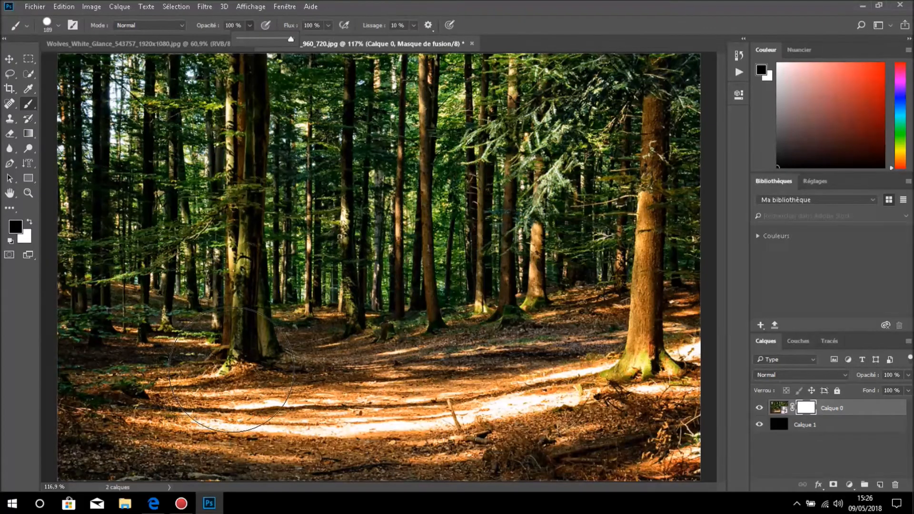
- Paint a hard-edged black band on the forest layer's mask across the path, and paint it back in white
drag(232, 370, 421, 374)
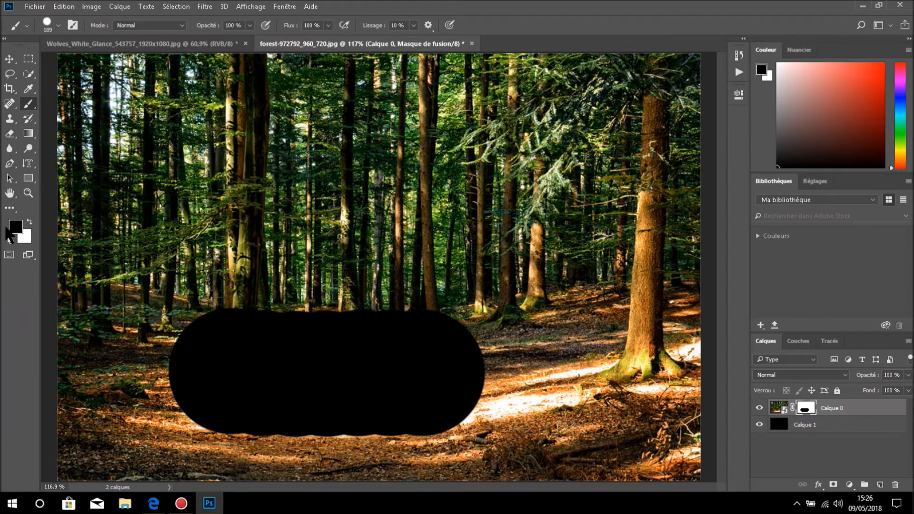
key(x)
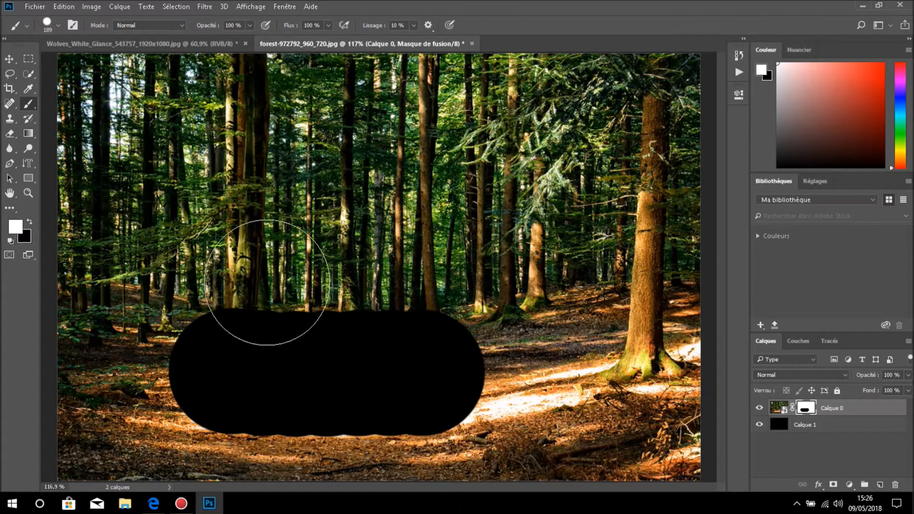
mouse_move(496, 337)
mouse_down()
mouse_move(416, 342)
mouse_move(275, 326)
mouse_move(188, 342)
mouse_move(267, 394)
mouse_move(451, 384)
mouse_move(423, 414)
mouse_move(441, 372)
mouse_up()
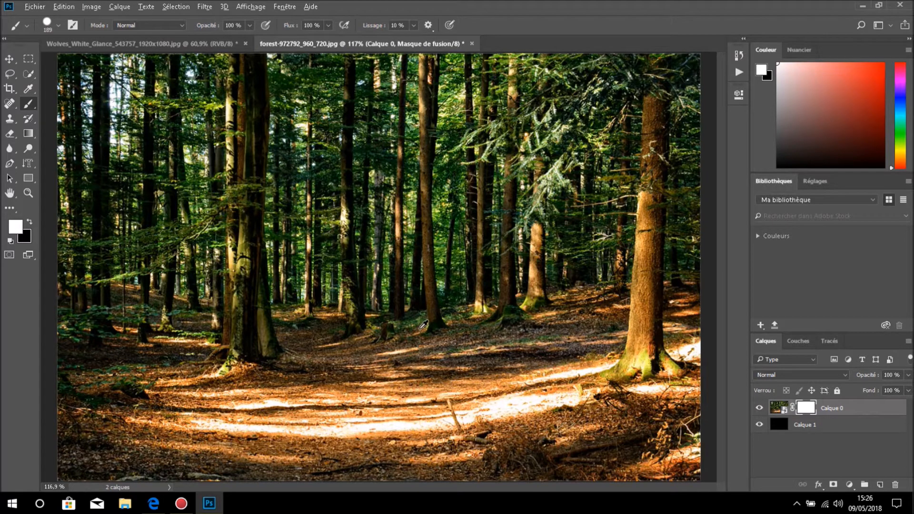
- Set the brush to 223 px with 30% hardness and paint a soft black band on the mask across the path
alt+right_click(423, 324)
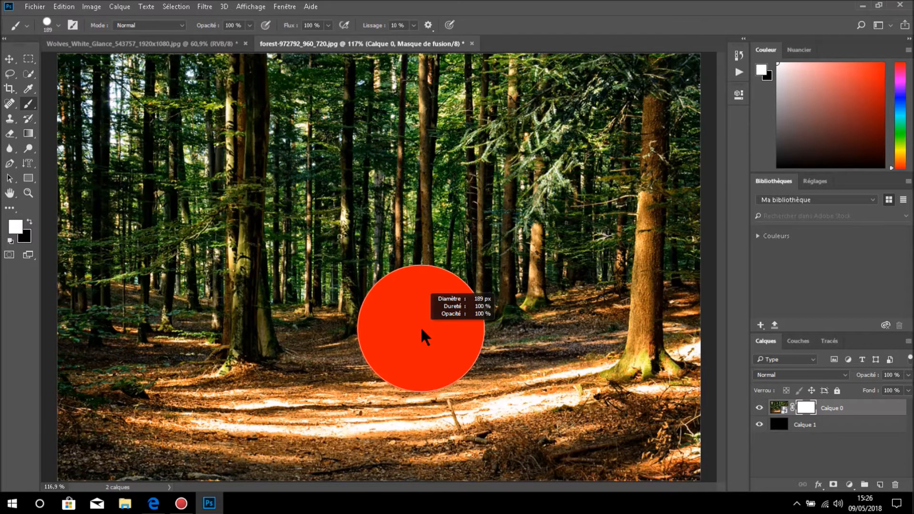
mouse_move(421, 328)
mouse_down()
mouse_move(427, 188)
mouse_move(442, 172)
mouse_move(433, 165)
mouse_up()
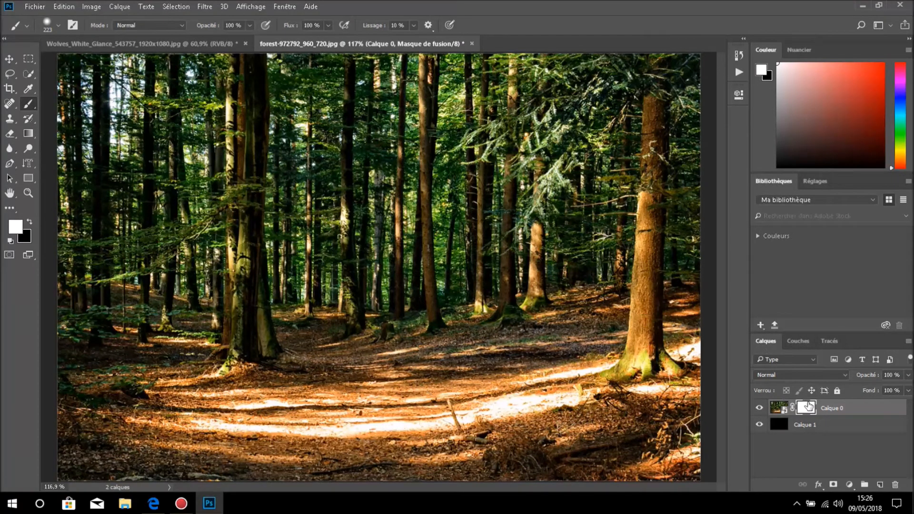
key(x)
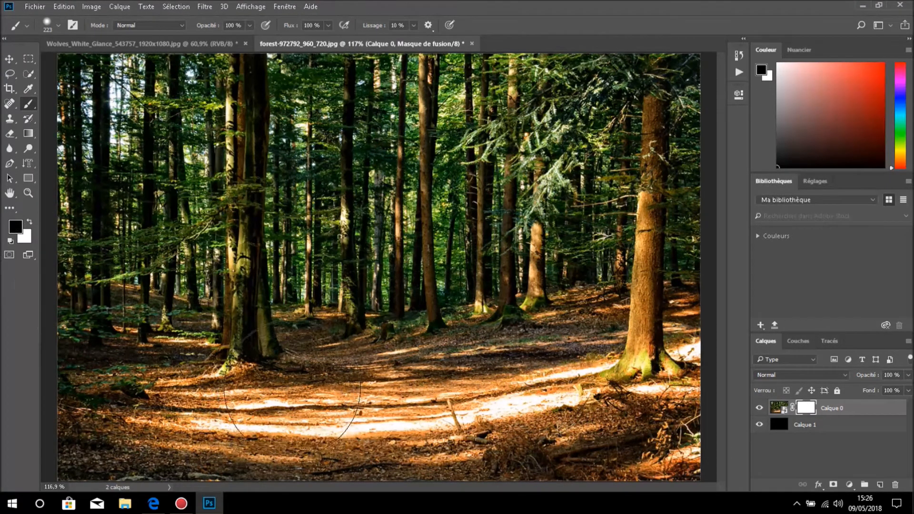
drag(305, 376, 445, 373)
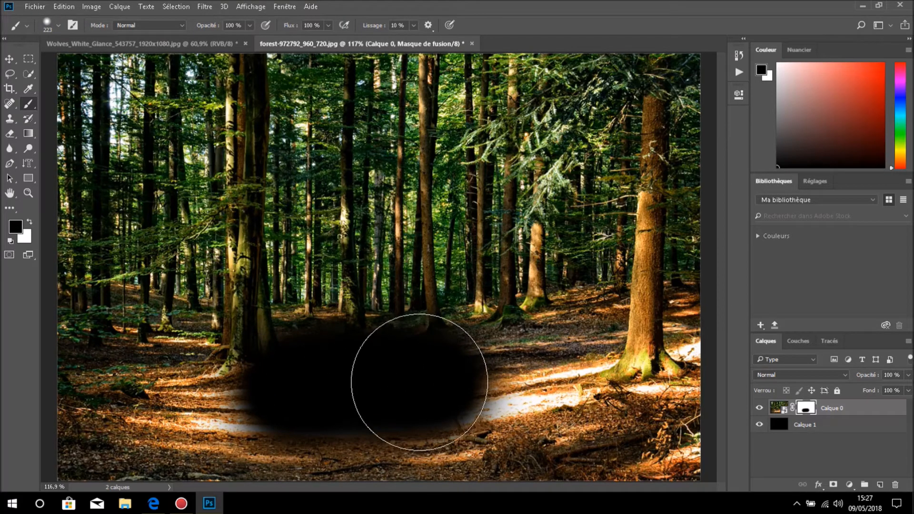
- Enlarge the brush to 237 px and paint the mask white over the hidden part of the path to restore it
alt+right_click(423, 372)
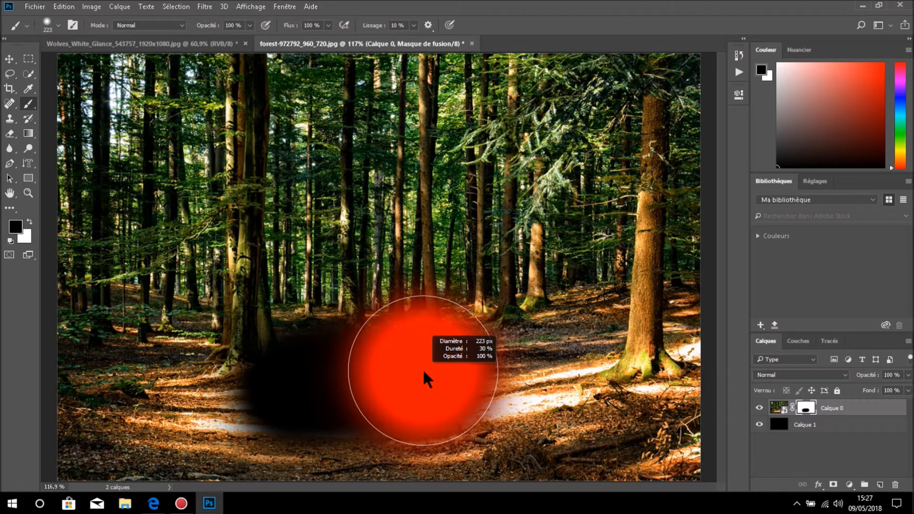
drag(424, 371, 428, 371)
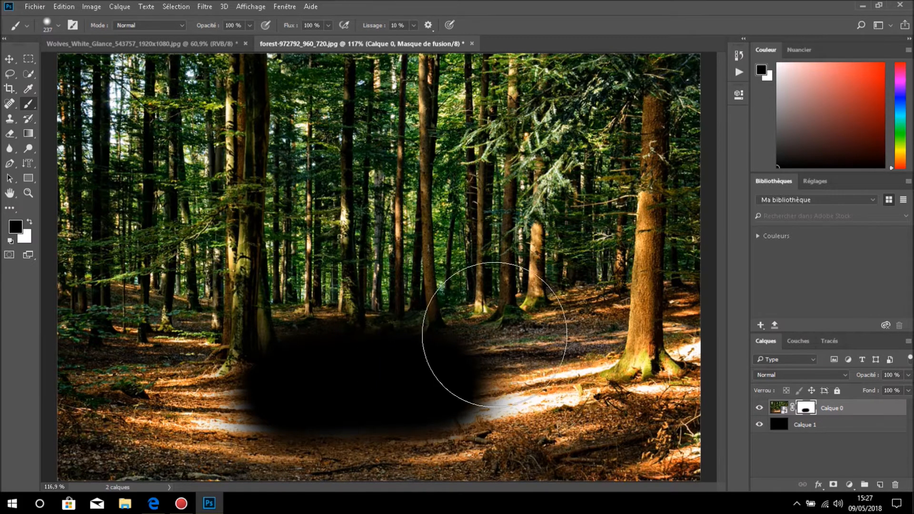
key(x)
mouse_move(472, 361)
mouse_down()
mouse_move(343, 367)
mouse_move(424, 372)
mouse_up()
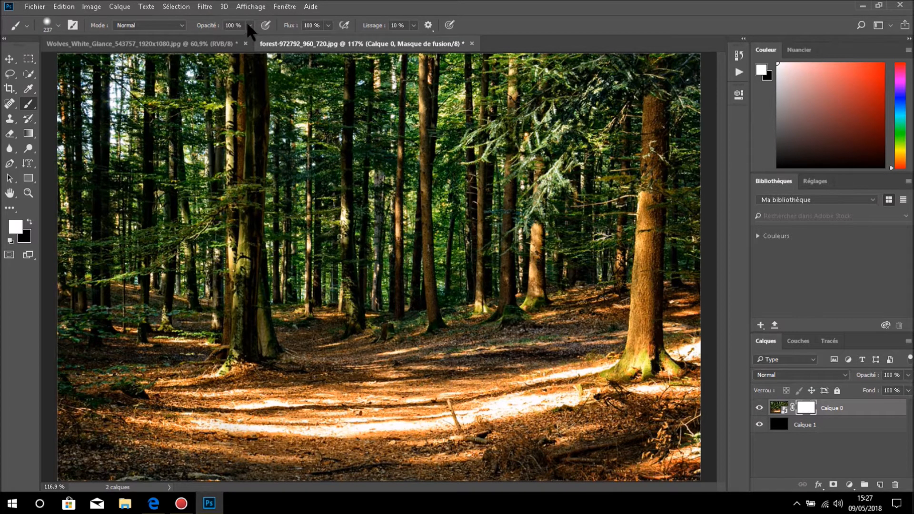
- Lower the brush opacity to 31% and make black the foreground color for painting on the mask
alt+right_click(328, 185)
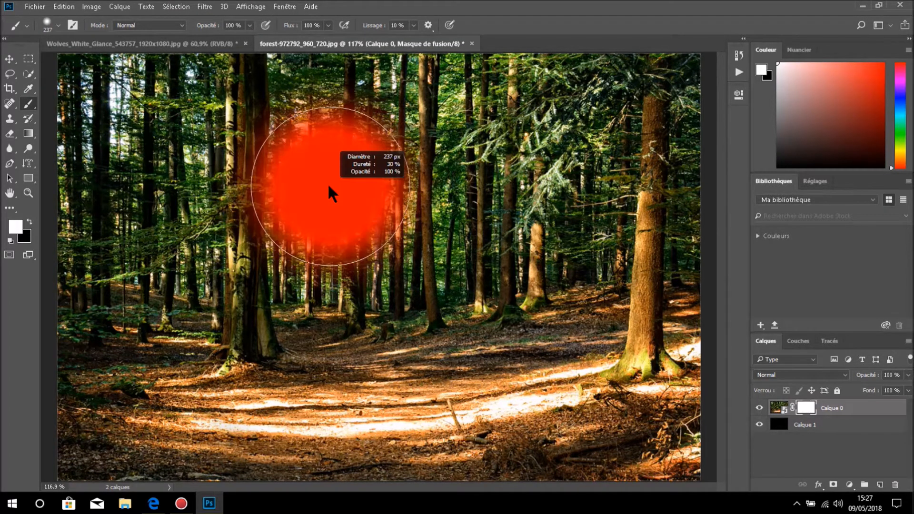
click(249, 25)
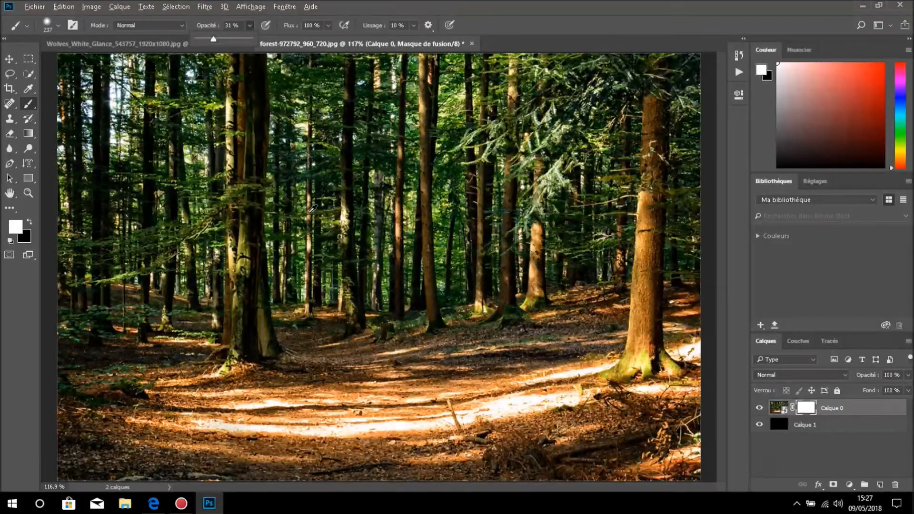
alt+right_click(308, 210)
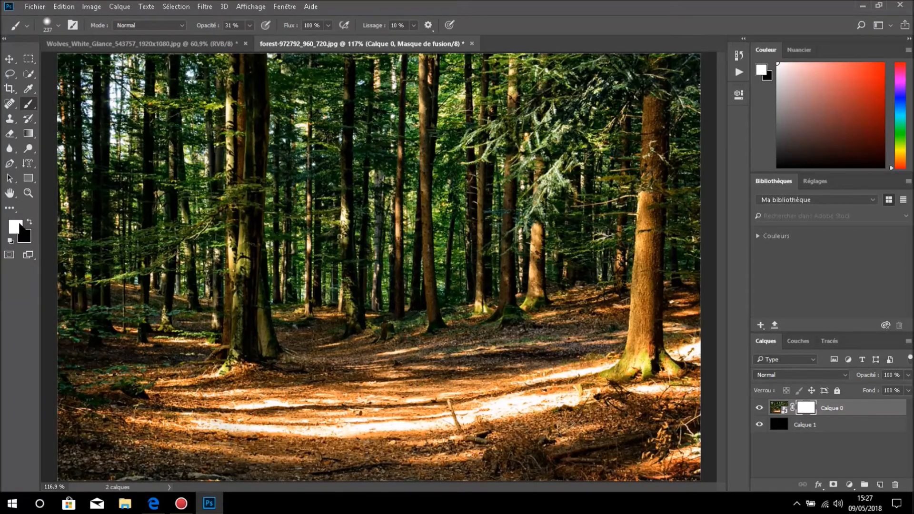
key(x)
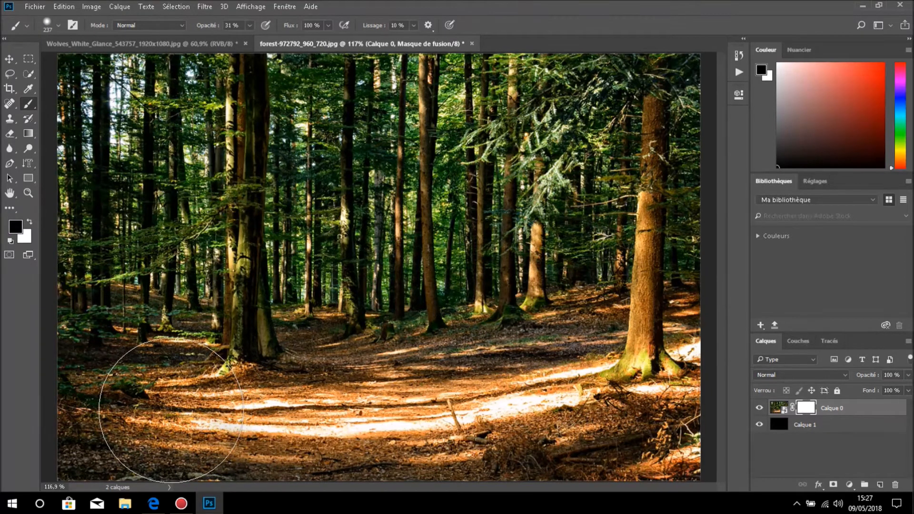
- Paint a black band at 31% opacity across the path on the forest layer's mask, and make white the foreground color
mouse_move(164, 412)
mouse_down()
mouse_move(366, 423)
mouse_move(671, 411)
mouse_up()
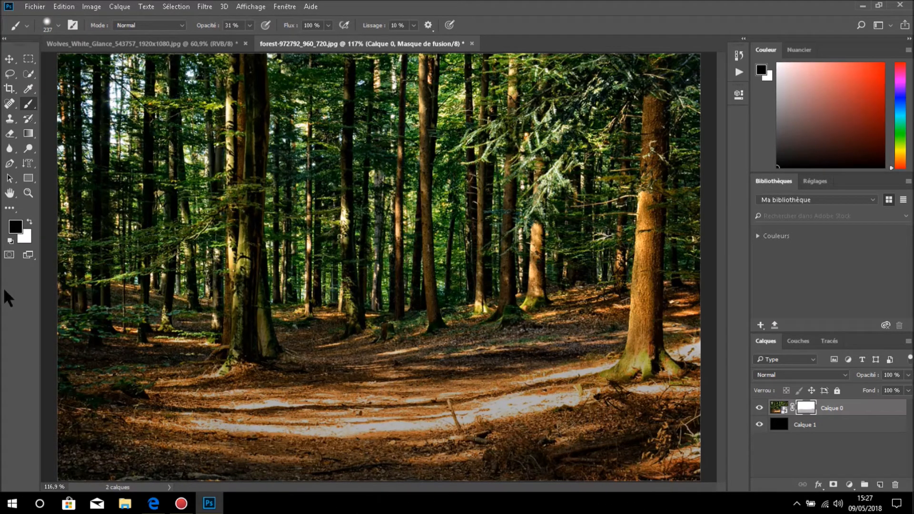
click(30, 222)
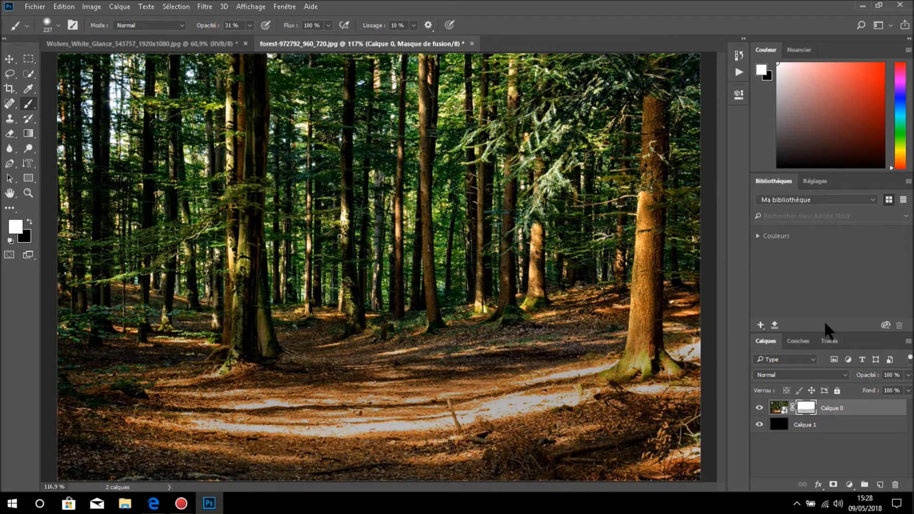
- Apply a Gaussian Blur with a radius of 3.9 pixels to the forest layer's image, comparing it with the preview off
click(779, 409)
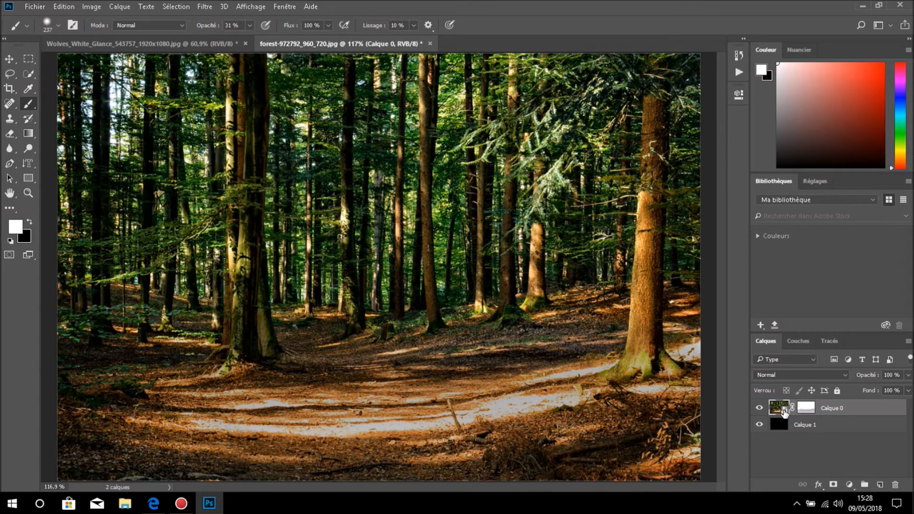
click(197, 6)
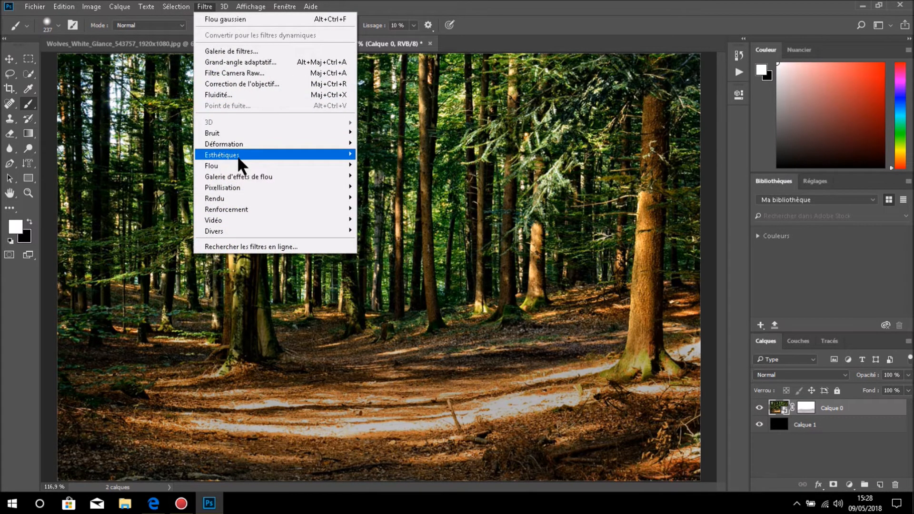
mouse_move(242, 162)
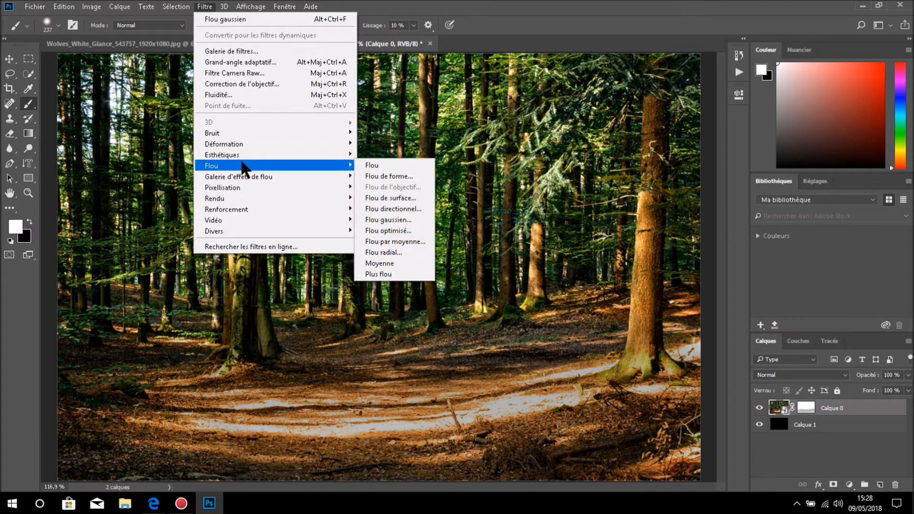
click(408, 219)
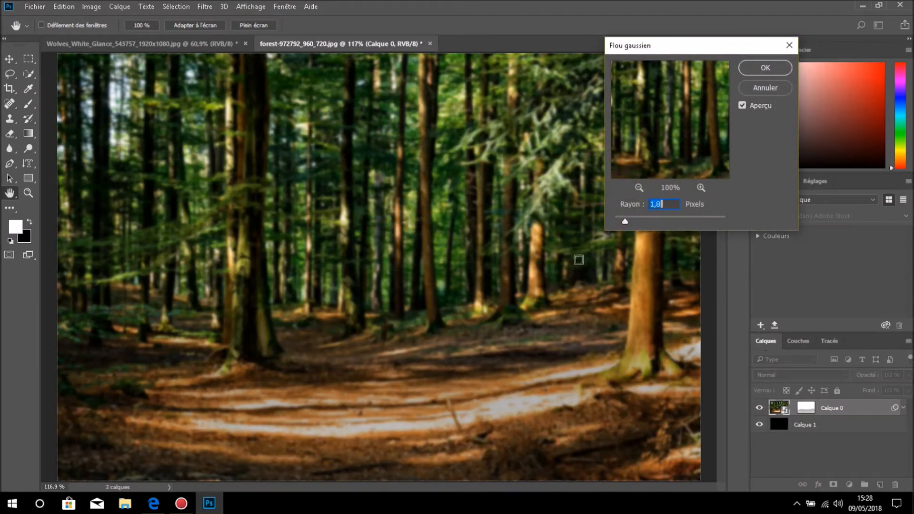
mouse_move(625, 222)
mouse_down()
mouse_move(685, 225)
mouse_move(638, 213)
mouse_up()
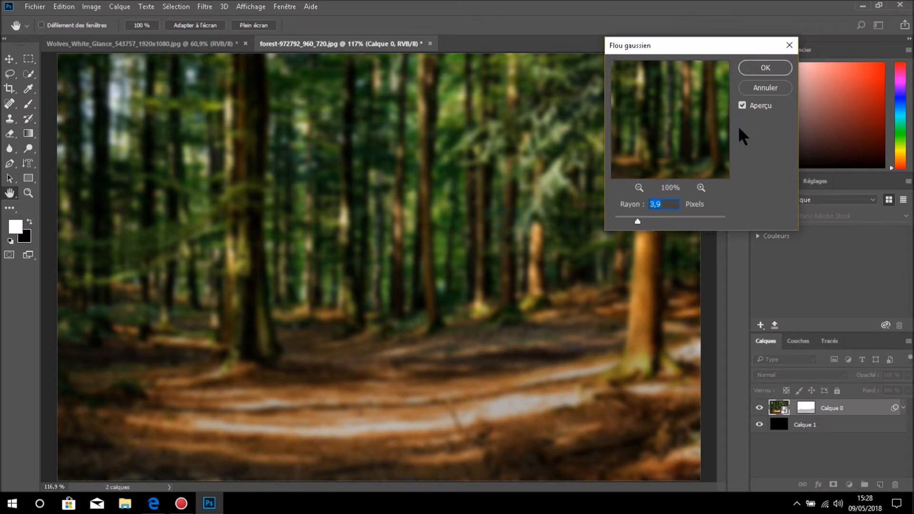
click(741, 104)
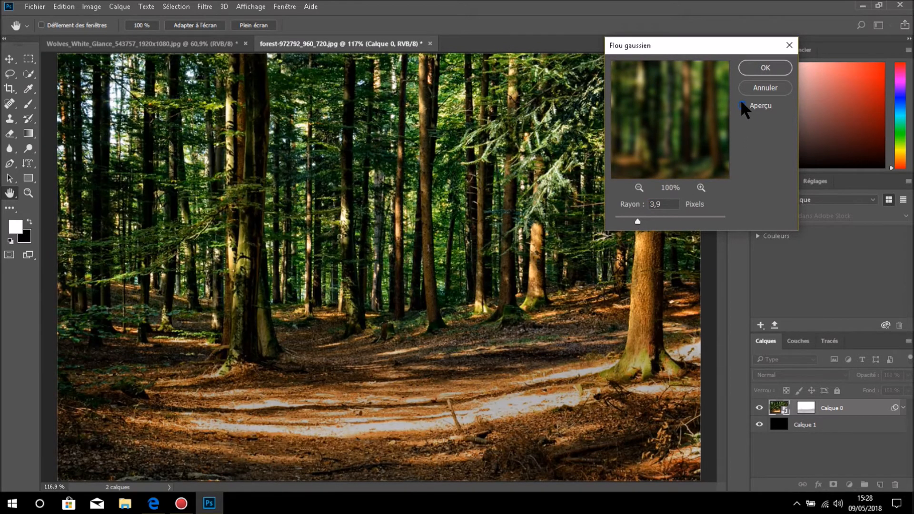
click(741, 104)
click(778, 69)
- Hide and reshow the forest layer's smart filters to compare the sharp and blurred image
key(b)
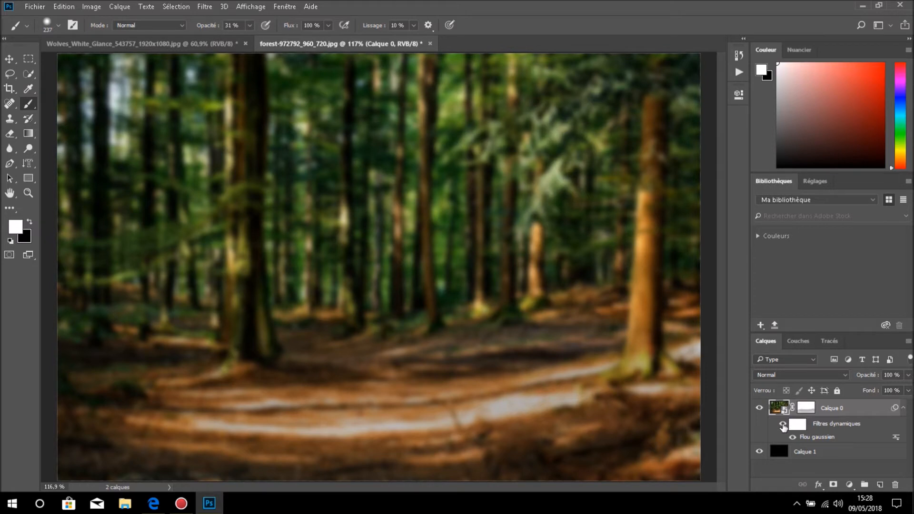
click(781, 424)
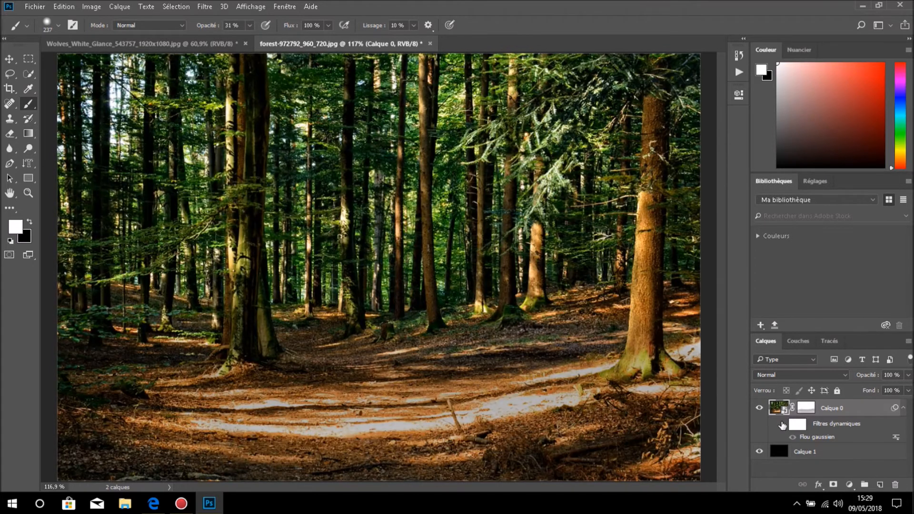
click(782, 425)
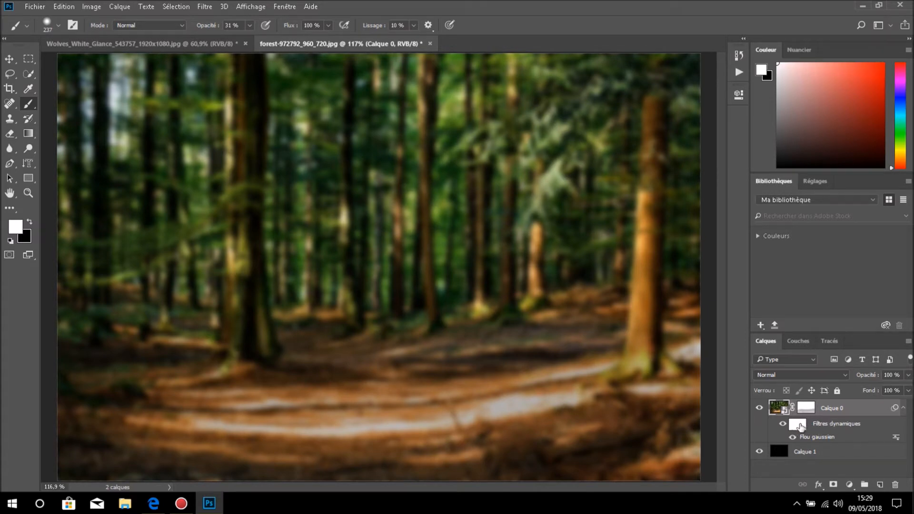
- Make the smart filter mask active for painting, with black as the foreground color
click(798, 428)
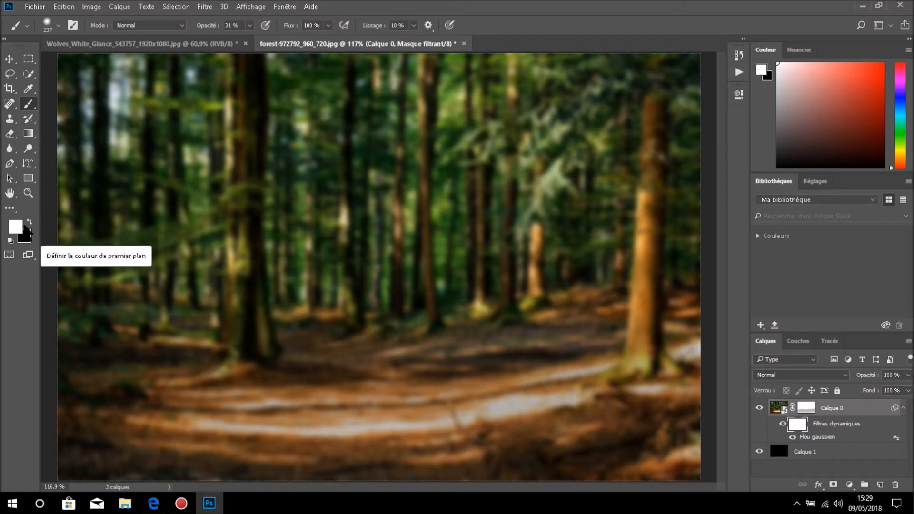
key(x)
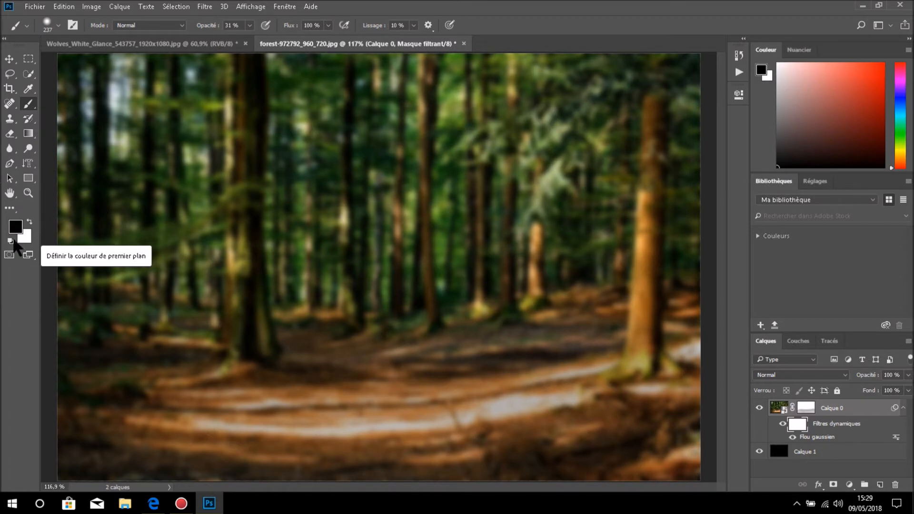
key(x)
key(x)
key(x)
key(x)
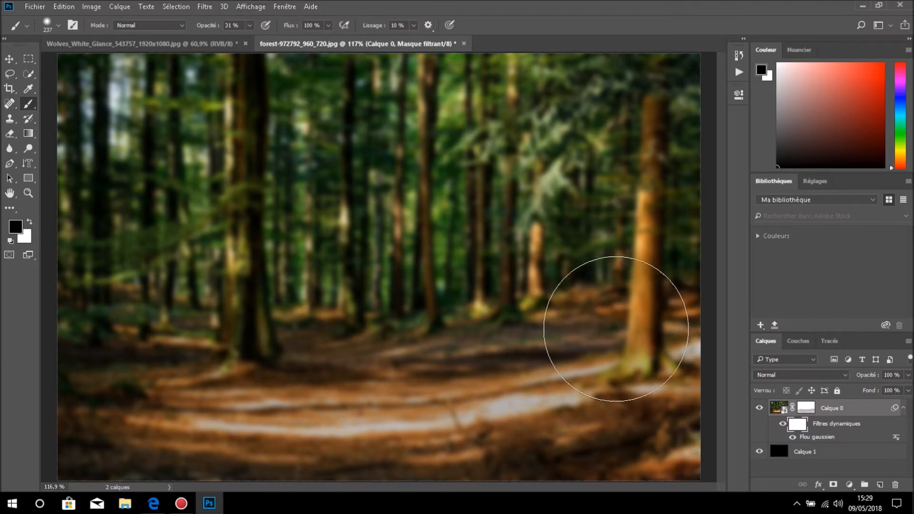
- Reduce the brush to 69 px and paint black on the filter mask over the large right-hand tree, from base to branches
drag(613, 317, 552, 321)
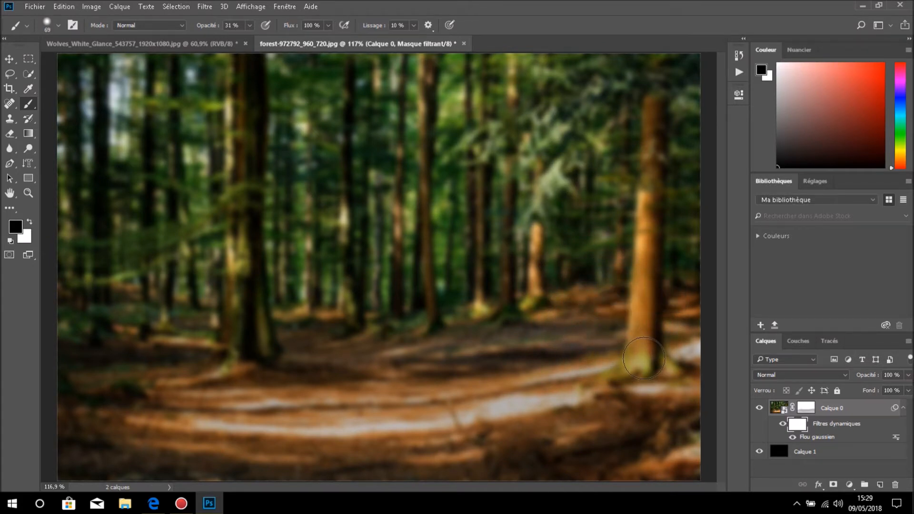
mouse_move(643, 358)
mouse_down()
mouse_move(623, 376)
mouse_move(655, 372)
mouse_move(628, 372)
mouse_move(637, 367)
mouse_up()
mouse_move(649, 367)
mouse_down()
mouse_move(642, 299)
mouse_move(654, 168)
mouse_move(647, 126)
mouse_move(660, 72)
mouse_move(687, 76)
mouse_move(683, 104)
mouse_move(657, 84)
mouse_move(598, 70)
mouse_move(609, 98)
mouse_move(659, 102)
mouse_up()
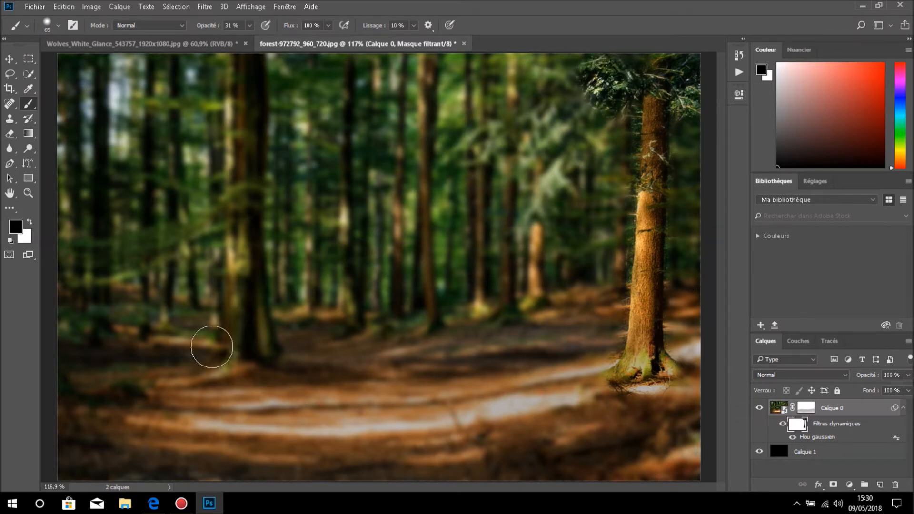
- Paint black on the filter mask over the left foliage, both lower corners of the photo and the base of the left tree
mouse_move(76, 251)
mouse_down()
mouse_move(120, 255)
mouse_move(73, 259)
mouse_move(95, 271)
mouse_move(182, 234)
mouse_move(73, 254)
mouse_move(128, 255)
mouse_move(178, 238)
mouse_move(58, 269)
mouse_up()
mouse_move(73, 333)
mouse_down()
mouse_move(98, 320)
mouse_move(144, 326)
mouse_up()
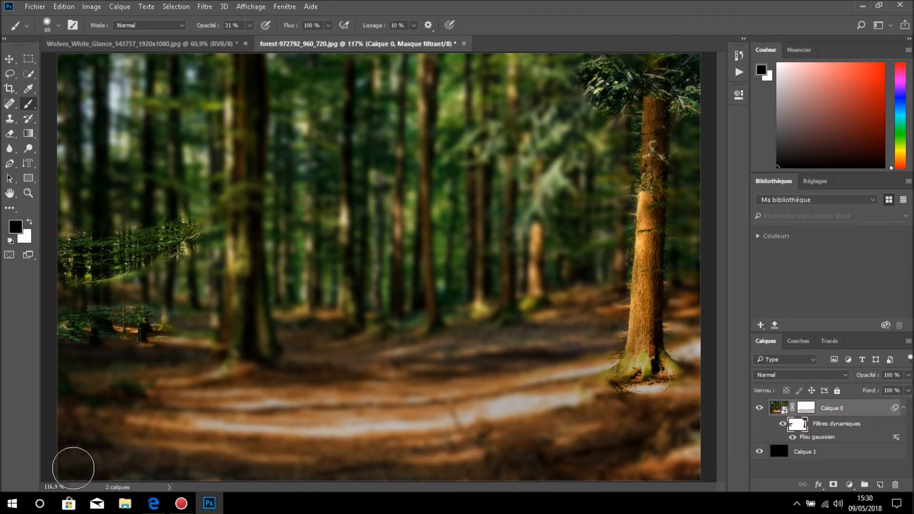
mouse_move(73, 469)
mouse_down()
mouse_move(180, 473)
mouse_move(84, 449)
mouse_move(67, 454)
mouse_up()
mouse_move(581, 466)
mouse_down()
mouse_move(689, 442)
mouse_move(657, 441)
mouse_move(519, 483)
mouse_move(694, 450)
mouse_move(568, 473)
mouse_up()
mouse_move(229, 359)
mouse_down()
mouse_move(265, 358)
mouse_move(239, 360)
mouse_move(266, 356)
mouse_move(232, 365)
mouse_up()
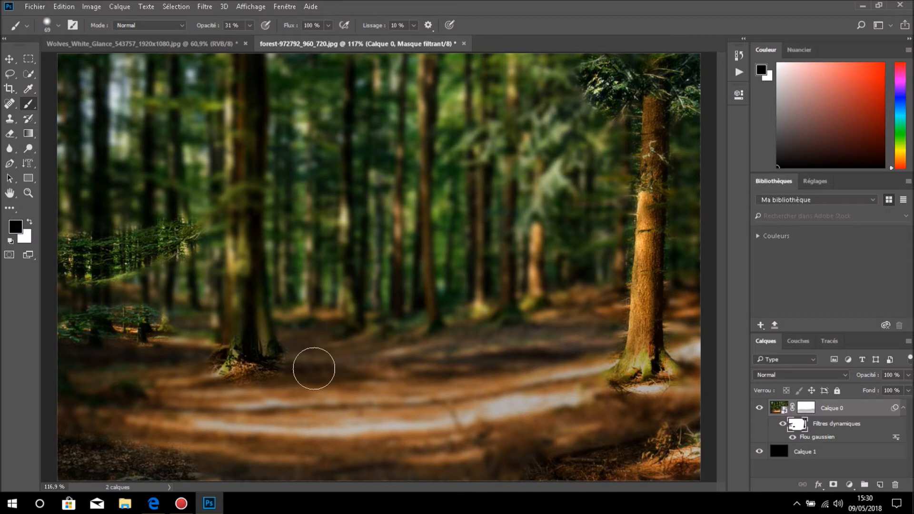
- Switch to the wolf photo and select the whole wolf, including its legs and paws, with the Quick Selection tool
click(189, 41)
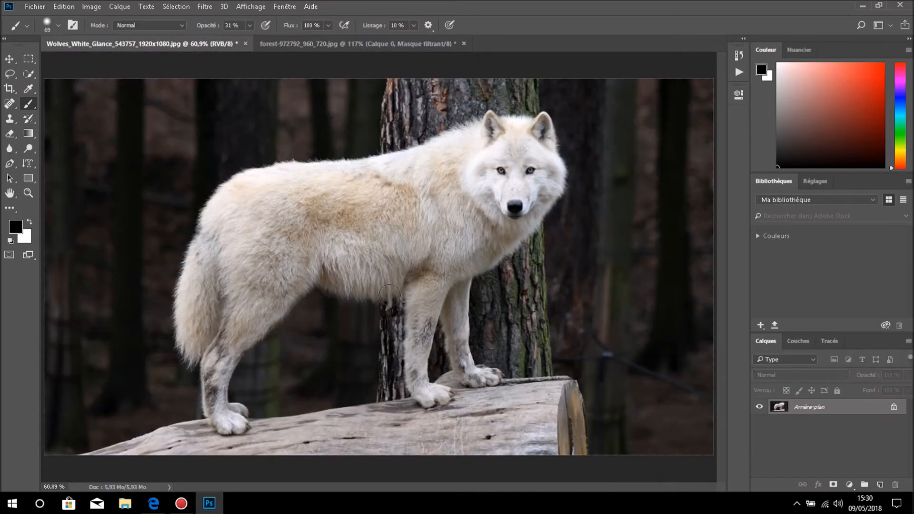
key(x)
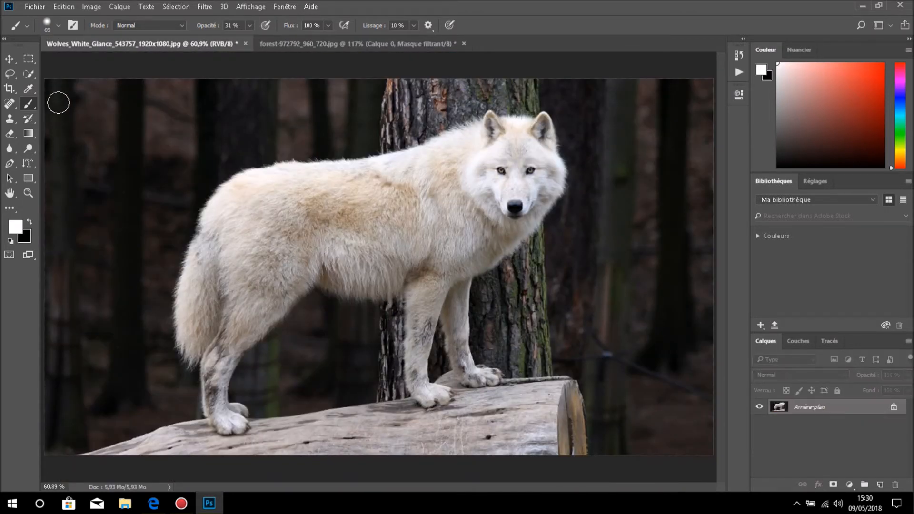
click(29, 75)
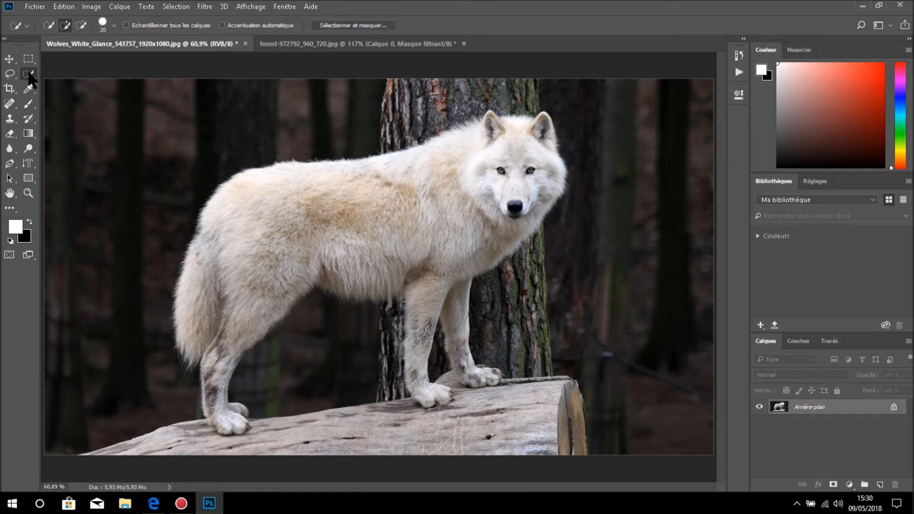
click(90, 74)
drag(201, 320, 183, 320)
mouse_move(211, 289)
mouse_down()
mouse_move(254, 250)
mouse_move(238, 200)
mouse_move(266, 176)
mouse_move(306, 194)
mouse_move(437, 176)
mouse_move(507, 138)
mouse_move(520, 141)
mouse_move(534, 177)
mouse_move(499, 176)
mouse_move(496, 239)
mouse_move(503, 223)
mouse_move(452, 257)
mouse_move(426, 294)
mouse_up()
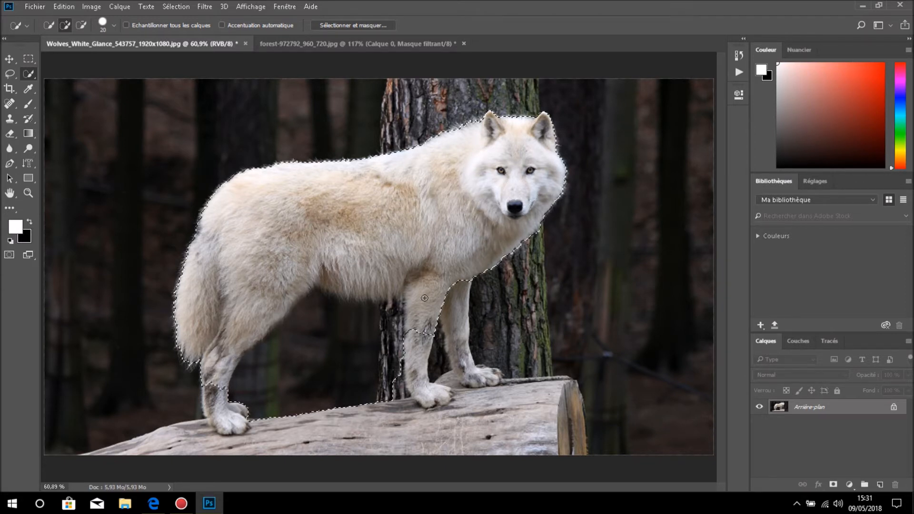
drag(423, 332, 442, 310)
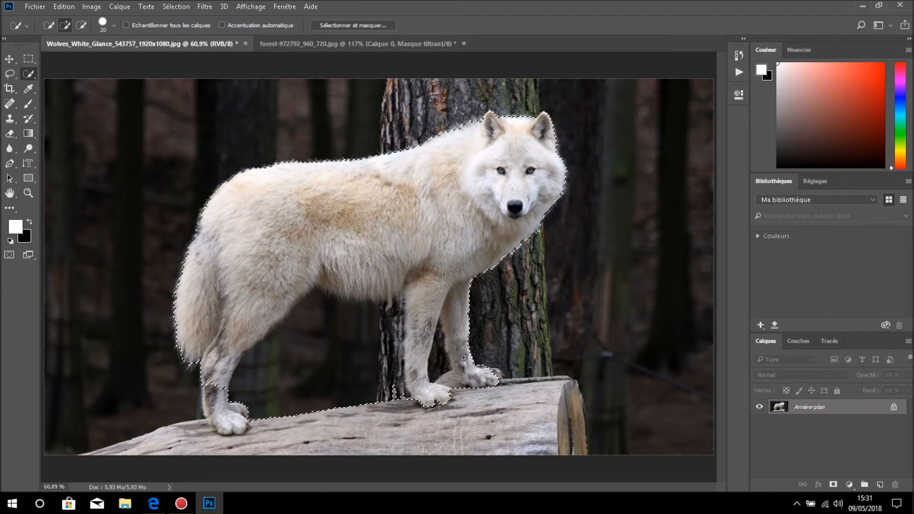
drag(468, 370, 494, 372)
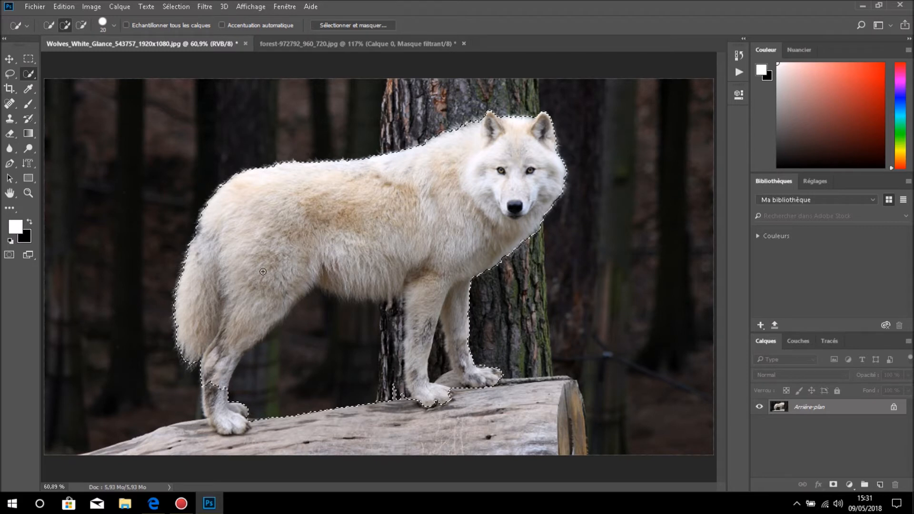
drag(215, 383, 227, 411)
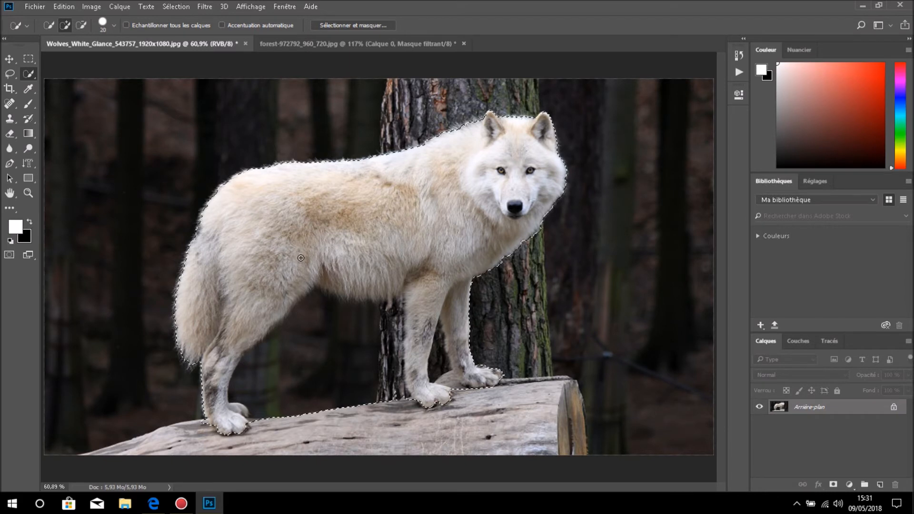
- Subtract the background under the belly and between the front legs from the wolf selection, checking it in Quick Mask mode
key(q)
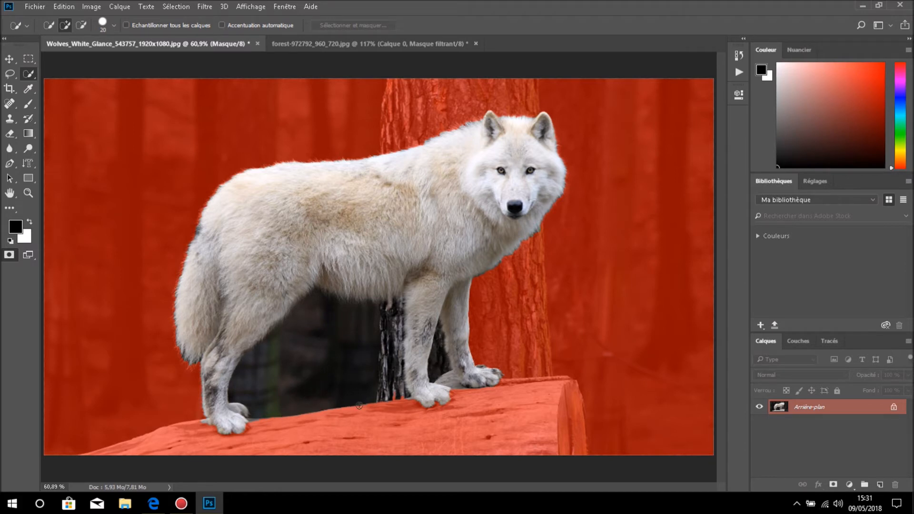
key(q)
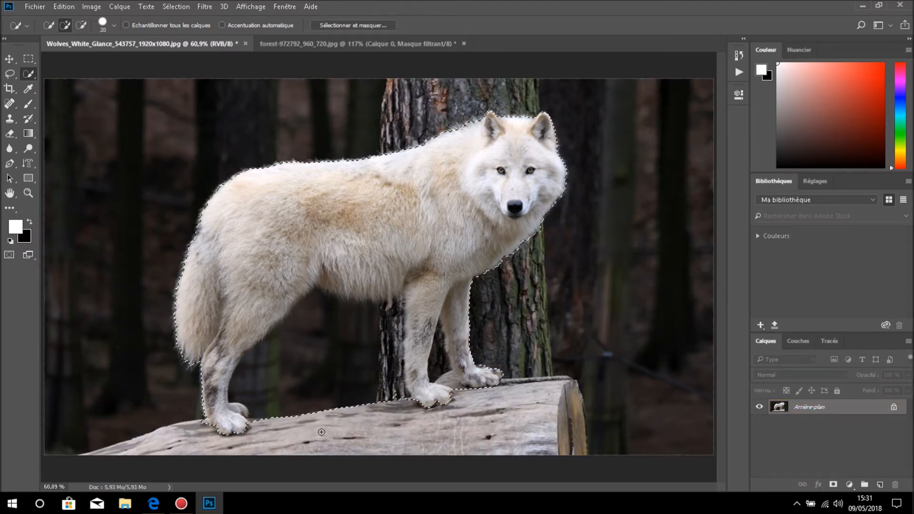
key(alt)
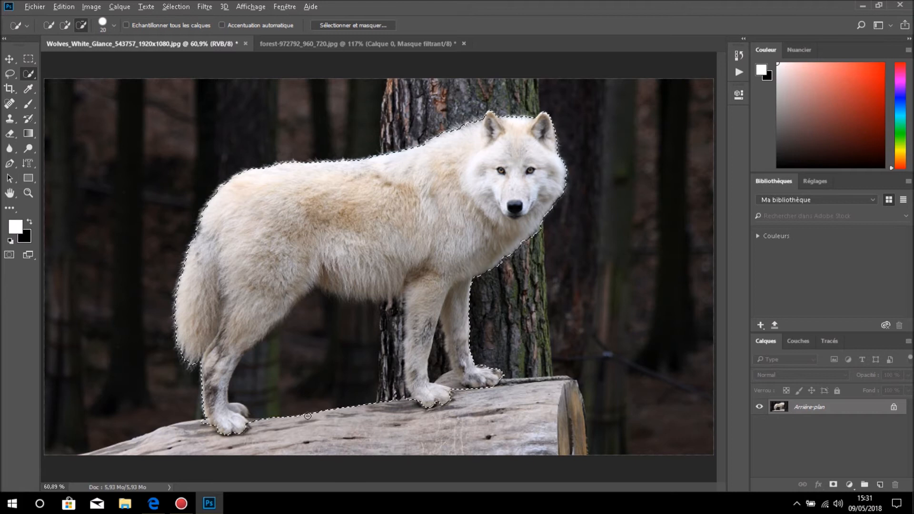
drag(312, 381, 300, 363)
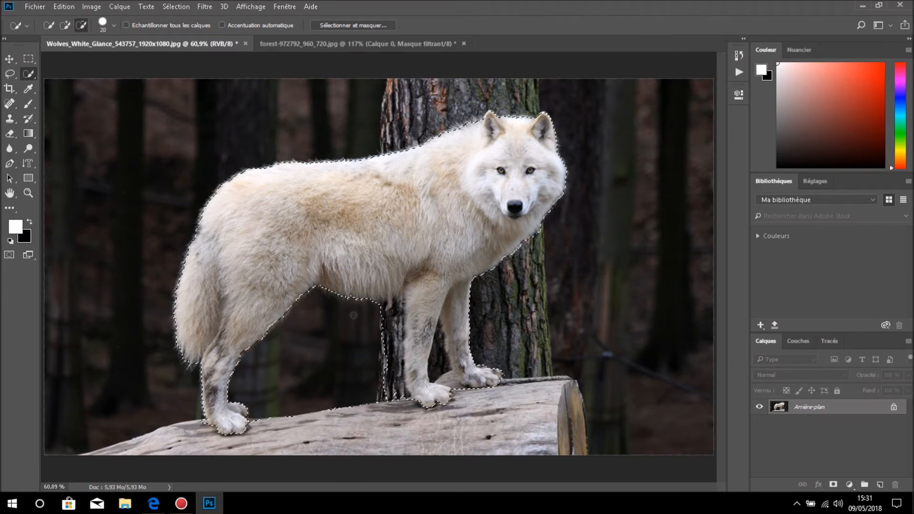
mouse_move(378, 319)
mouse_down()
mouse_move(396, 304)
mouse_move(405, 344)
mouse_move(396, 402)
mouse_move(392, 379)
mouse_up()
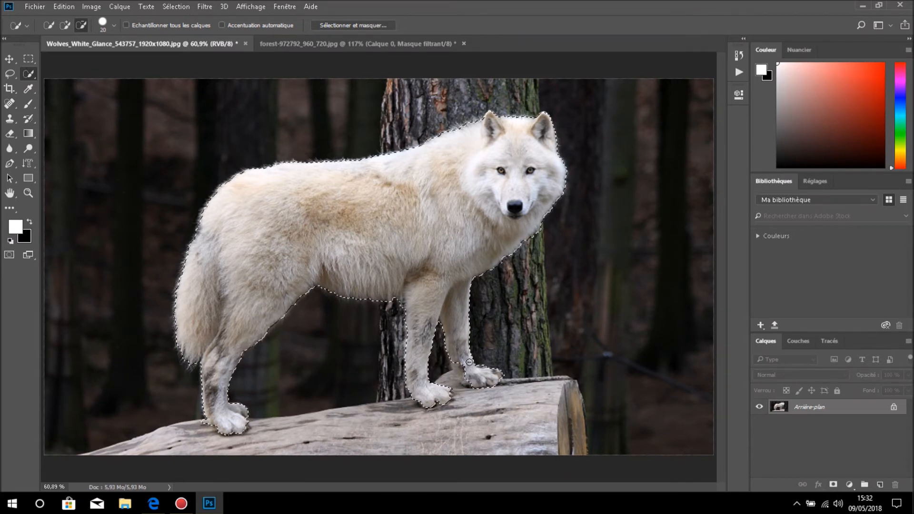
key(alt)
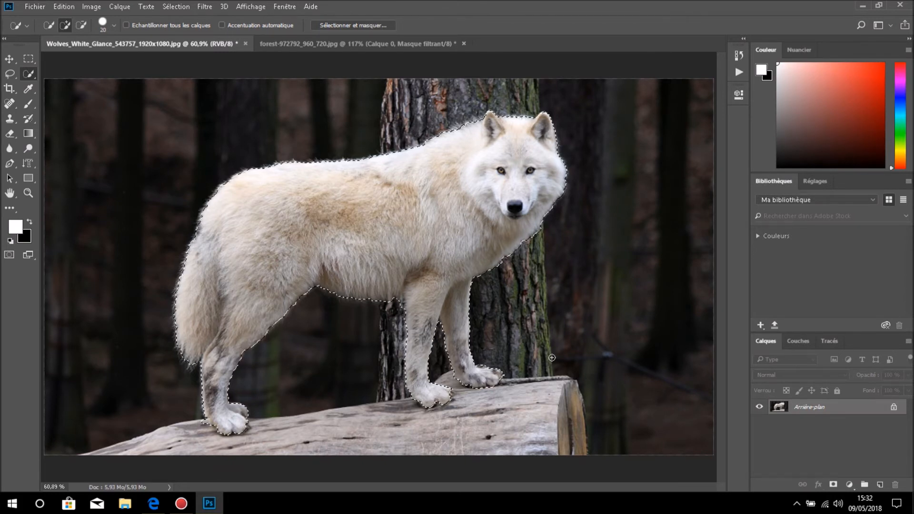
key(q)
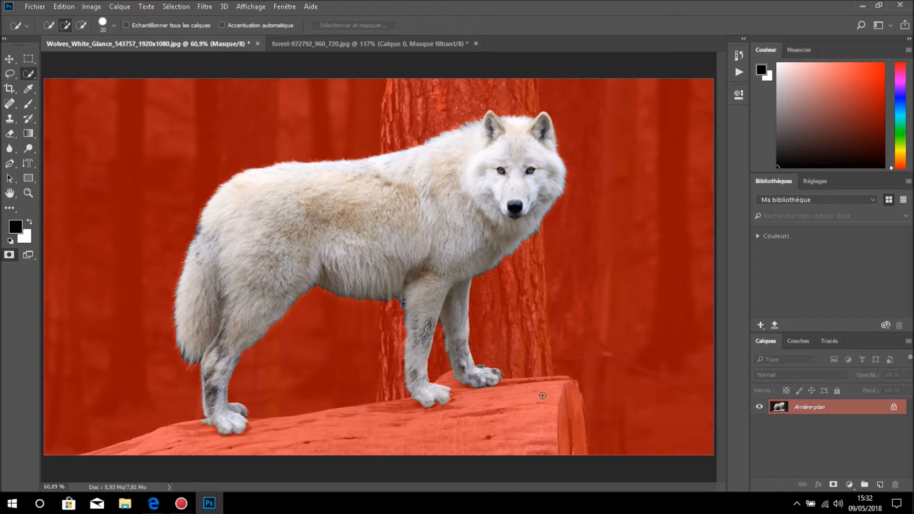
key(q)
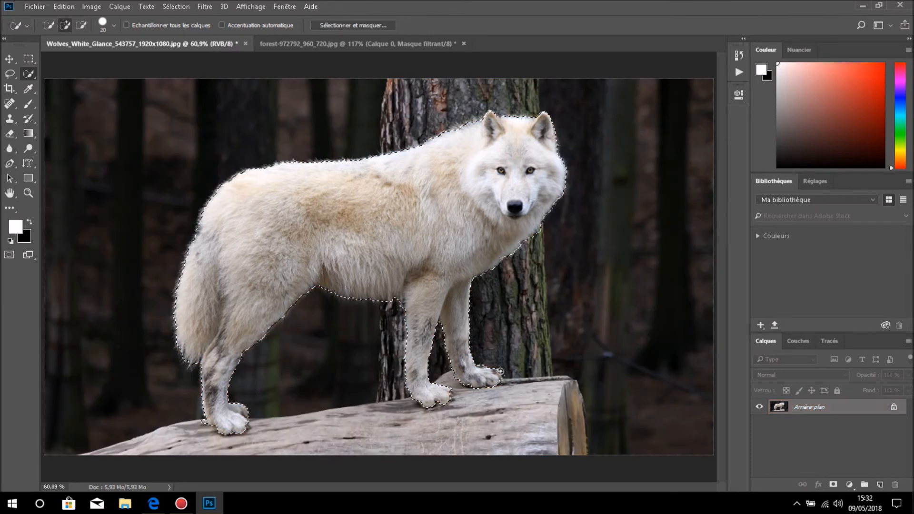
- Move the selected wolf into the forest-972792_960_720.jpg document as a new layer using the Move tool
click(9, 59)
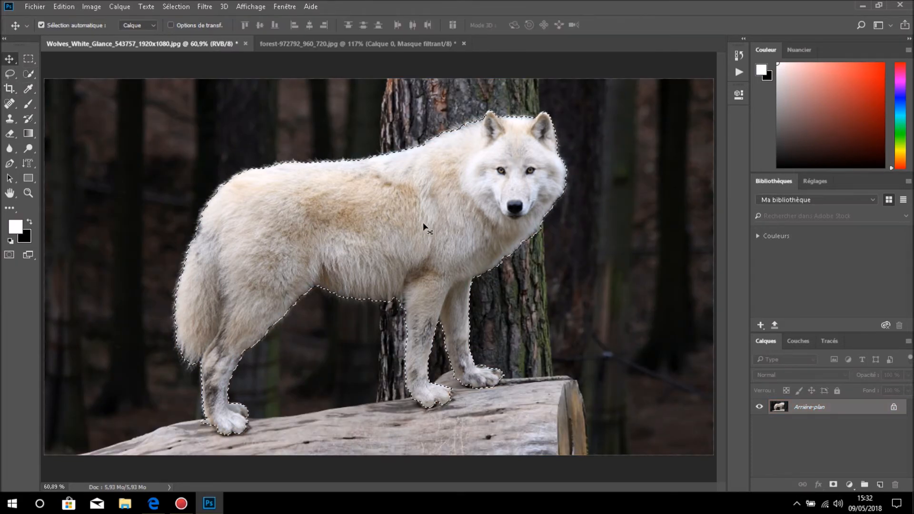
drag(406, 230, 374, 46)
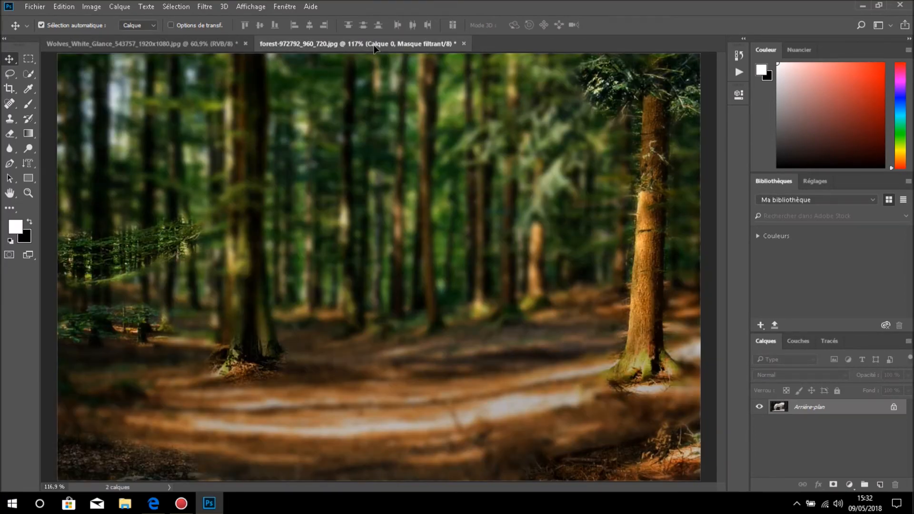
drag(381, 53, 394, 73)
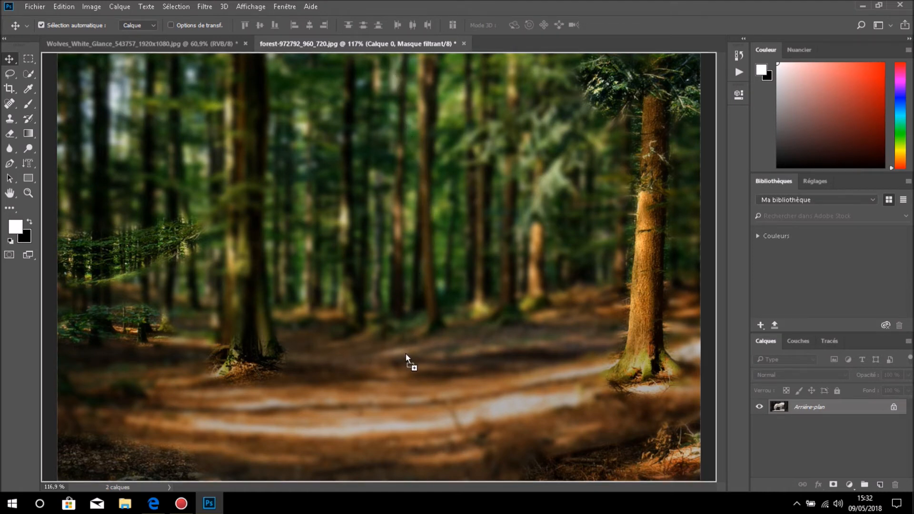
drag(406, 353, 406, 354)
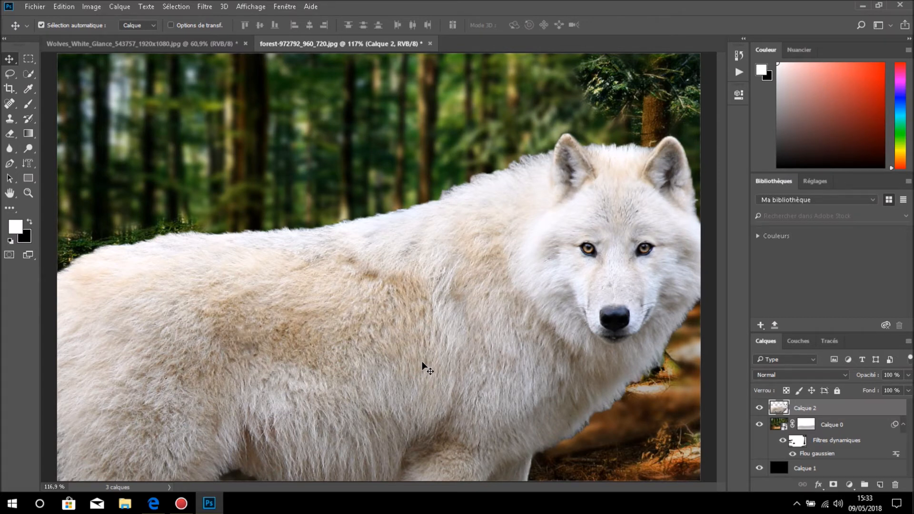
- Scale the wolf layer proportionally to about 33.9 % with Free Transform and place it on the path at the lower middle of the forest
key(ctrl+t)
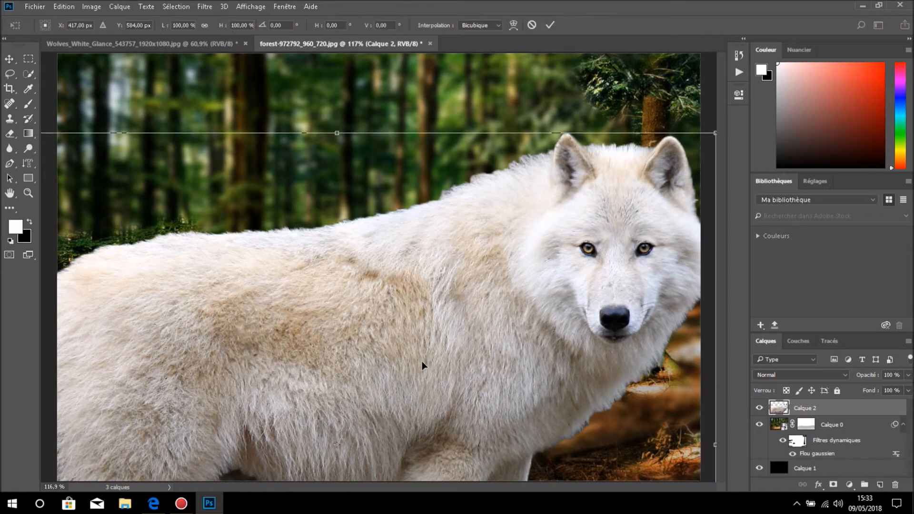
click(65, 7)
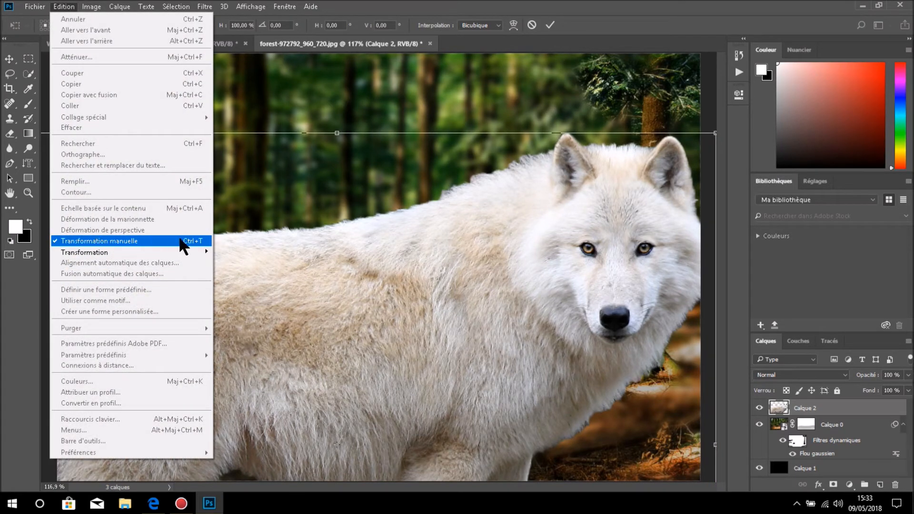
click(657, 127)
scroll(659, 133, down, 2)
scroll(658, 138, up, 2)
scroll(658, 139, down, 2)
scroll(659, 140, down, 1)
scroll(655, 146, down, 2)
scroll(647, 157, up, 3)
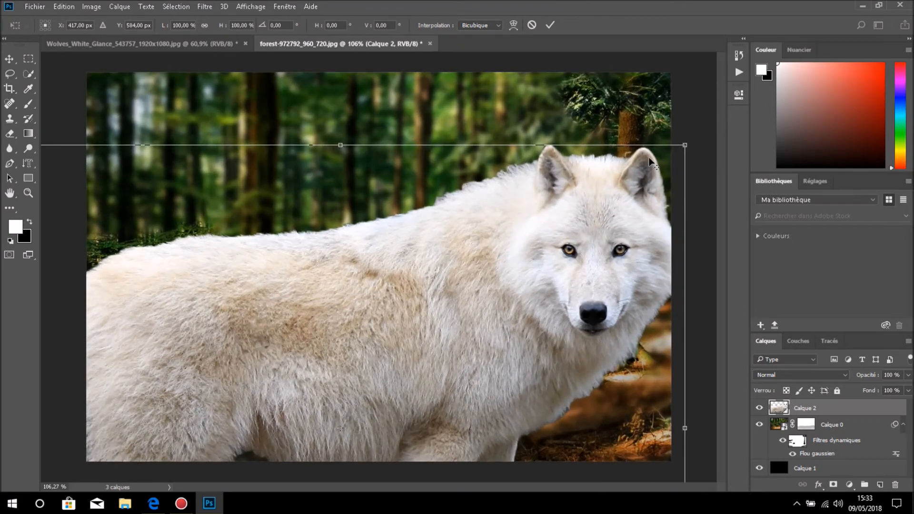
scroll(648, 160, down, 2)
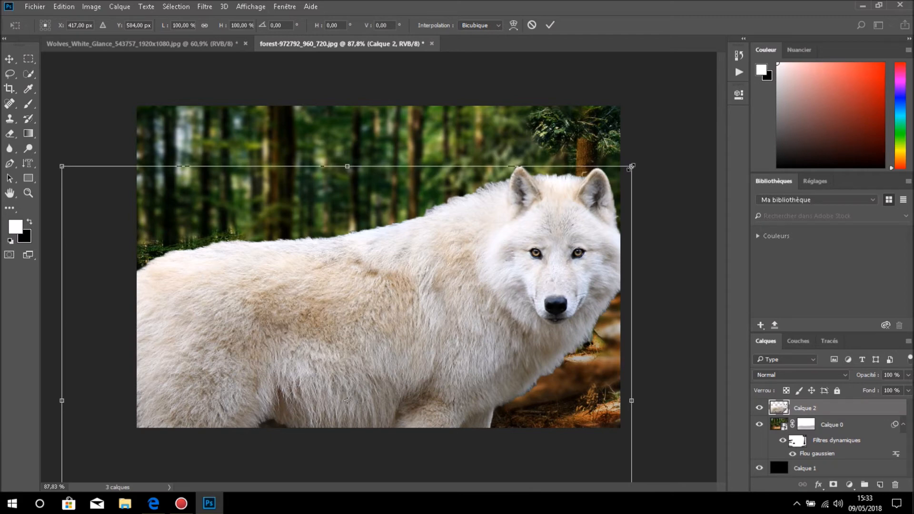
drag(631, 166, 263, 432)
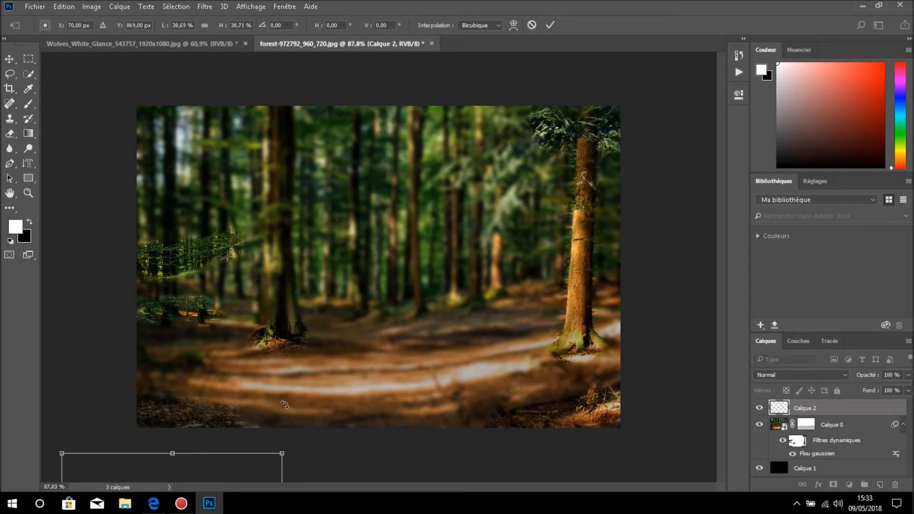
drag(225, 475, 438, 272)
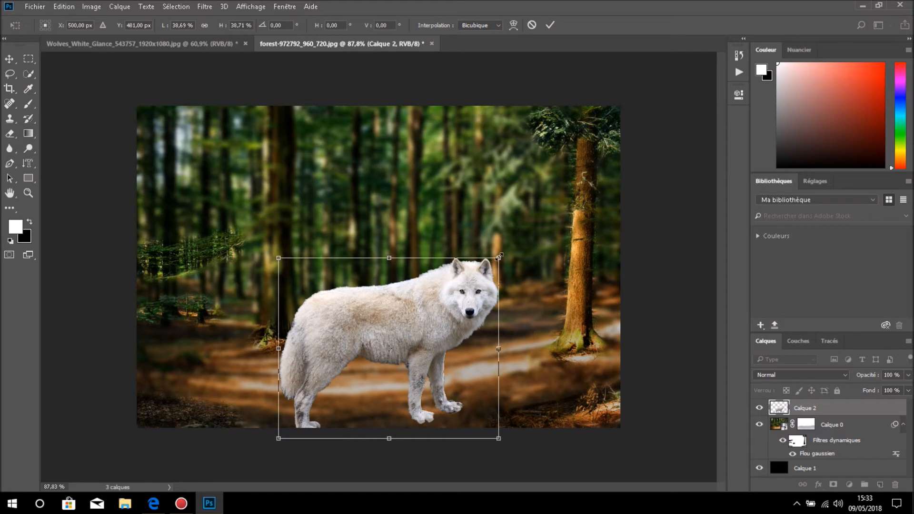
drag(499, 257, 470, 275)
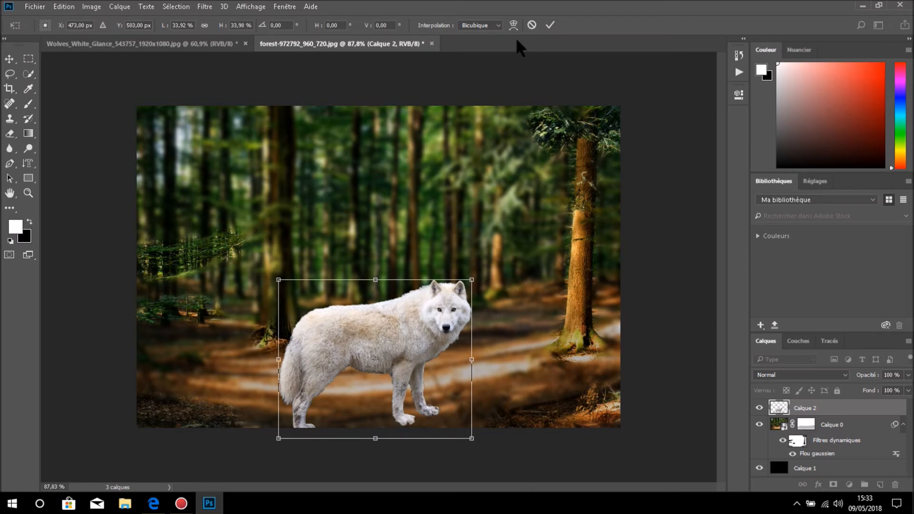
click(549, 21)
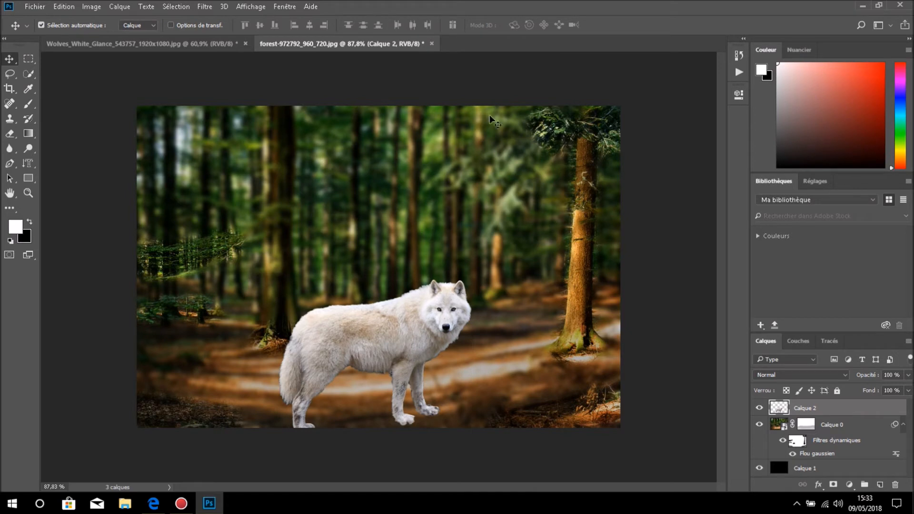
- Try flipping the wolf layer horizontally and flip it back to its original direction
click(64, 7)
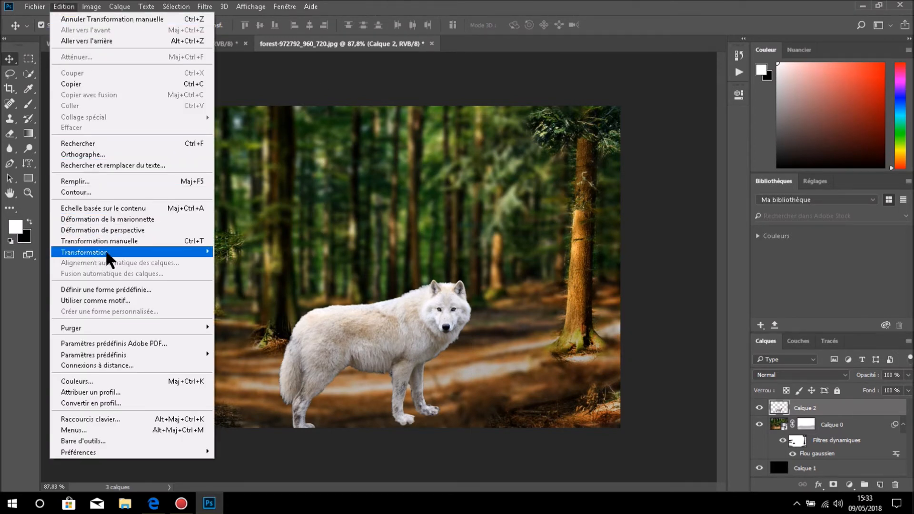
mouse_move(108, 252)
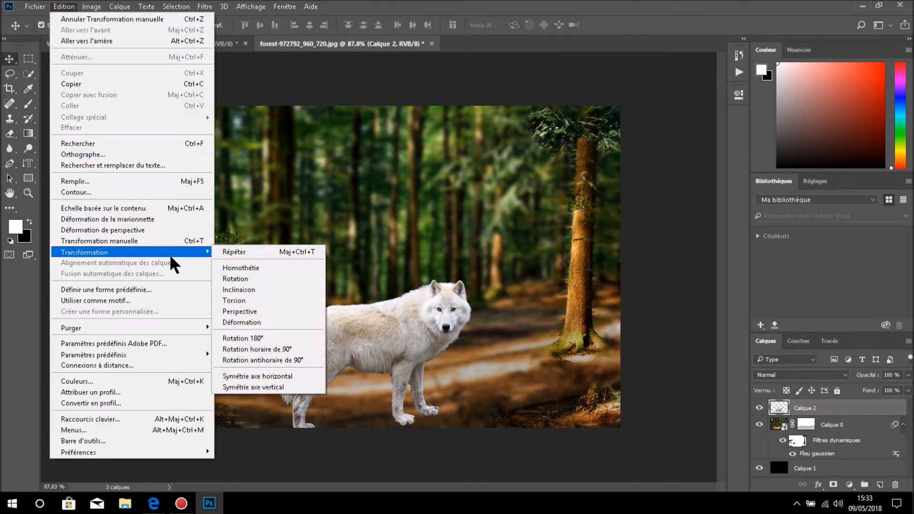
click(290, 378)
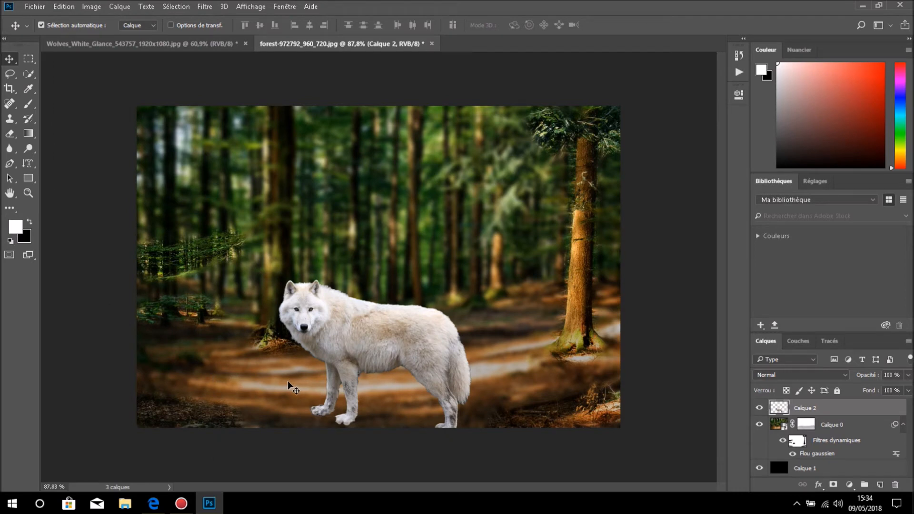
click(66, 7)
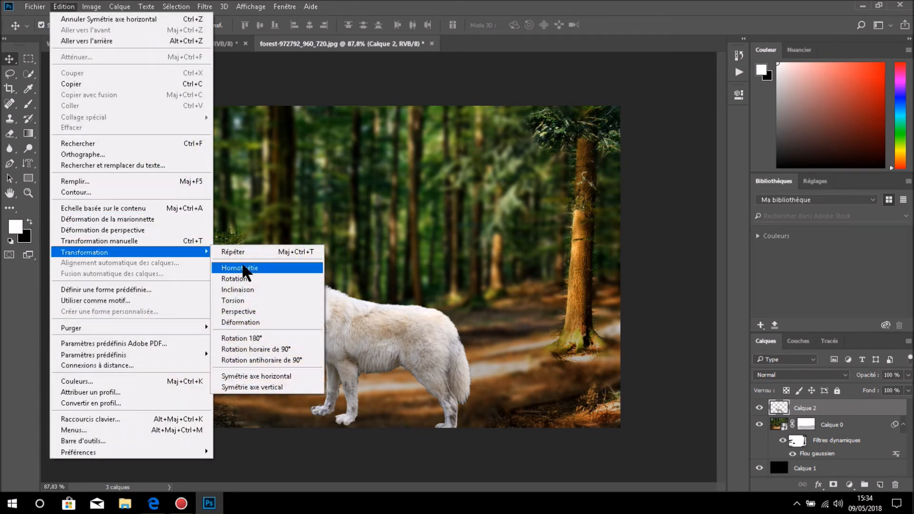
click(281, 375)
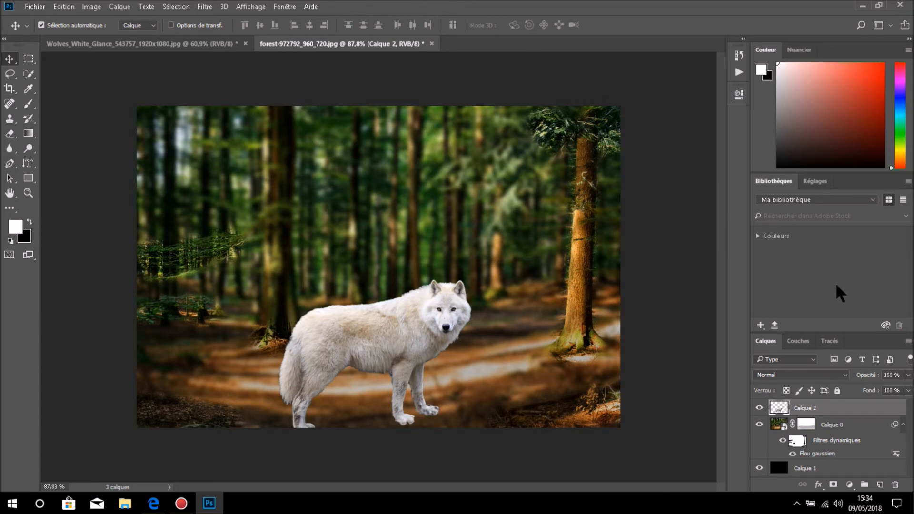
- Convert the wolf layer Calque 2 to a smart object and move the wolf slightly right and up so its hind paws are inside the photo
right_click(849, 406)
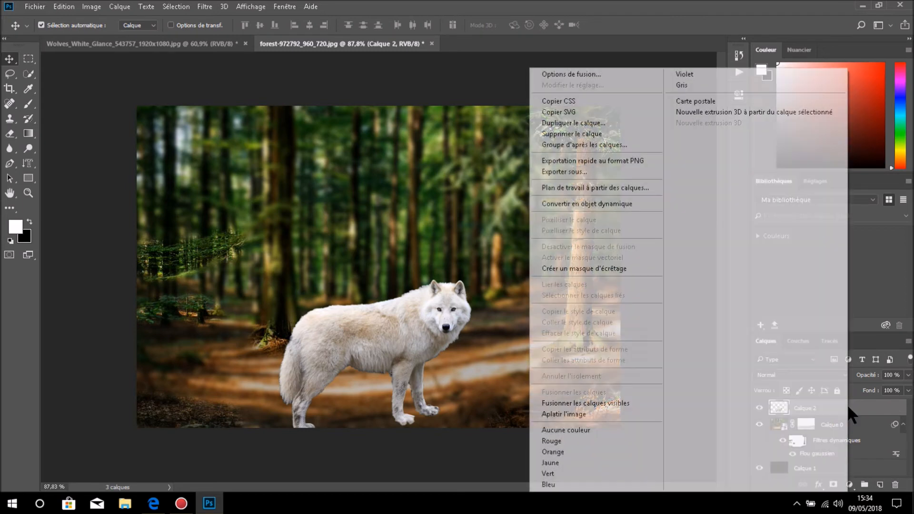
click(638, 203)
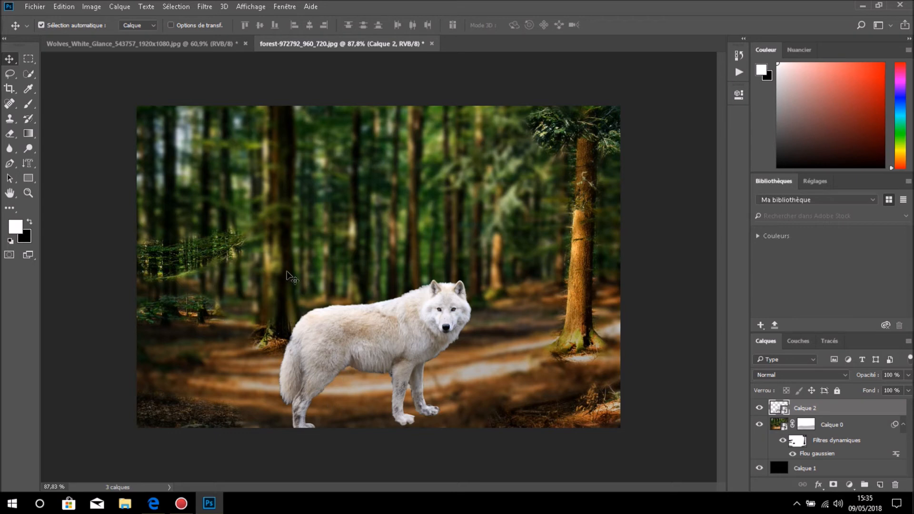
drag(383, 344, 425, 336)
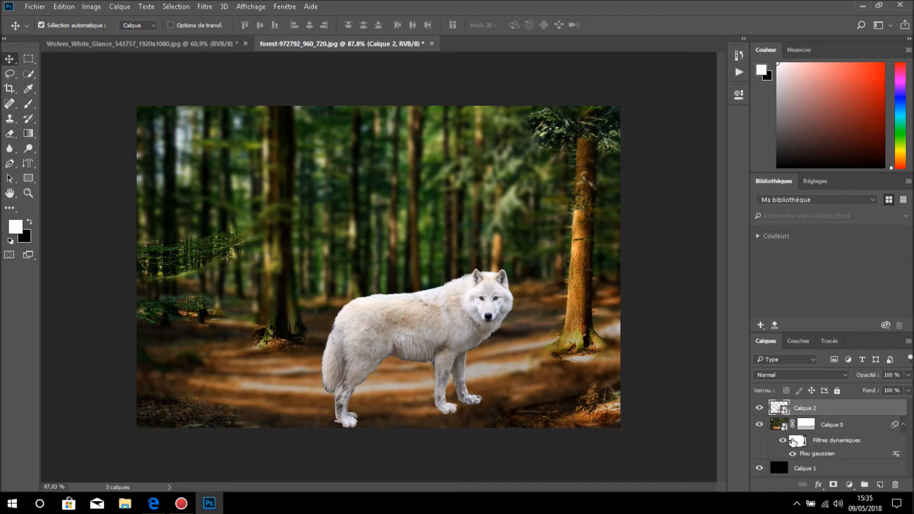
- Enlarge the brush to 78 px and touch up the ground around the wolf's legs in black and white on Calque 0's layer mask
click(810, 424)
click(811, 425)
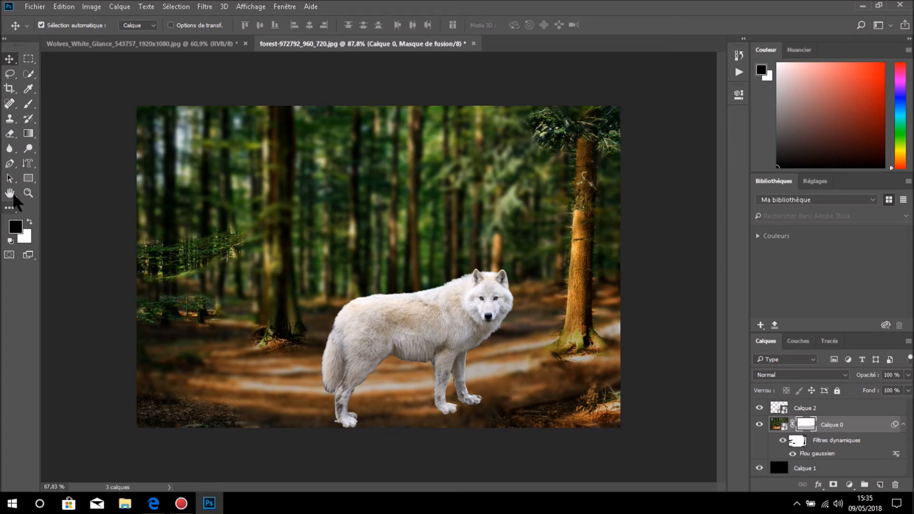
click(29, 104)
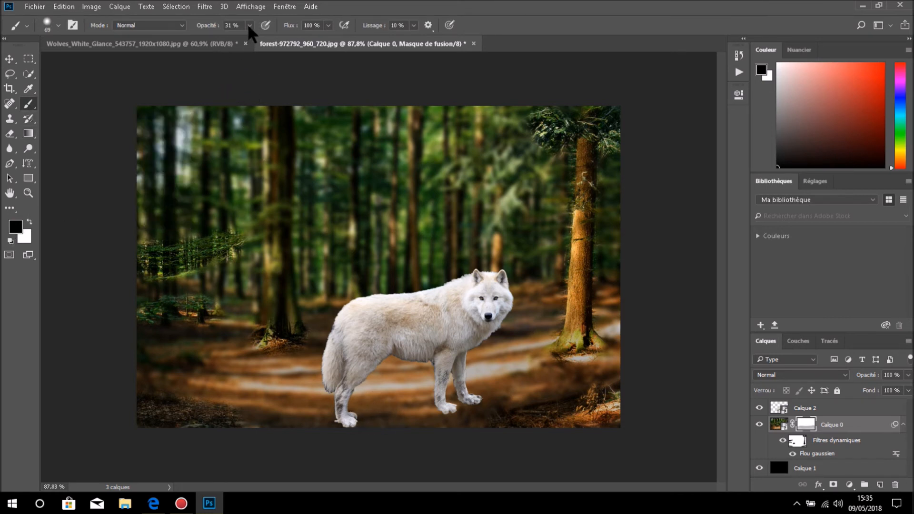
alt+right_click(352, 408)
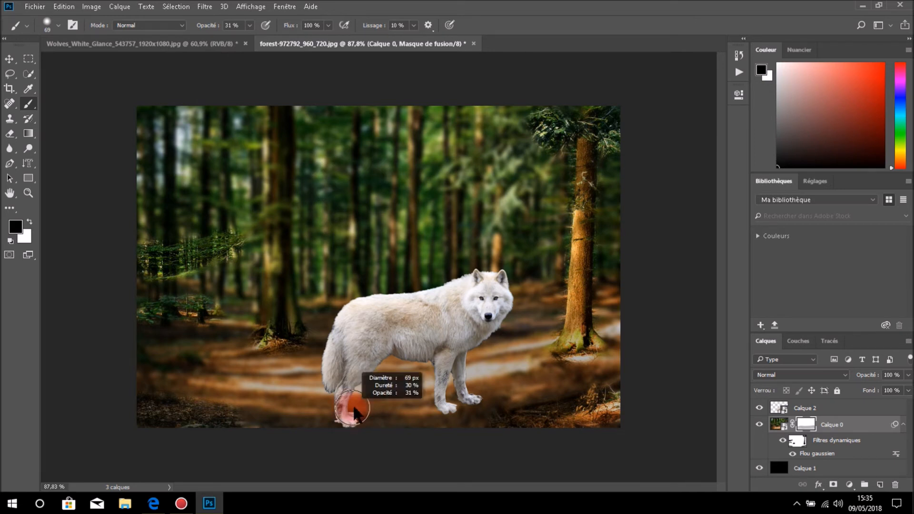
drag(353, 407, 350, 400)
drag(353, 434, 351, 381)
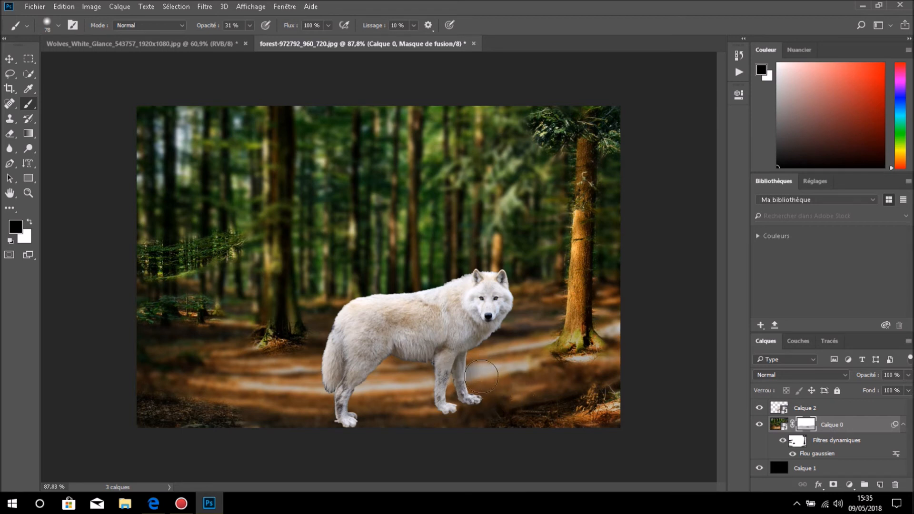
key(x)
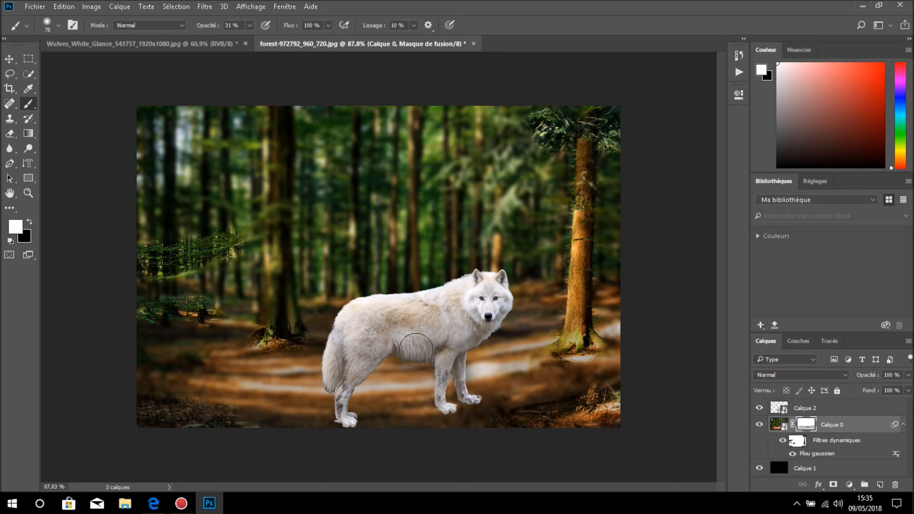
key(x)
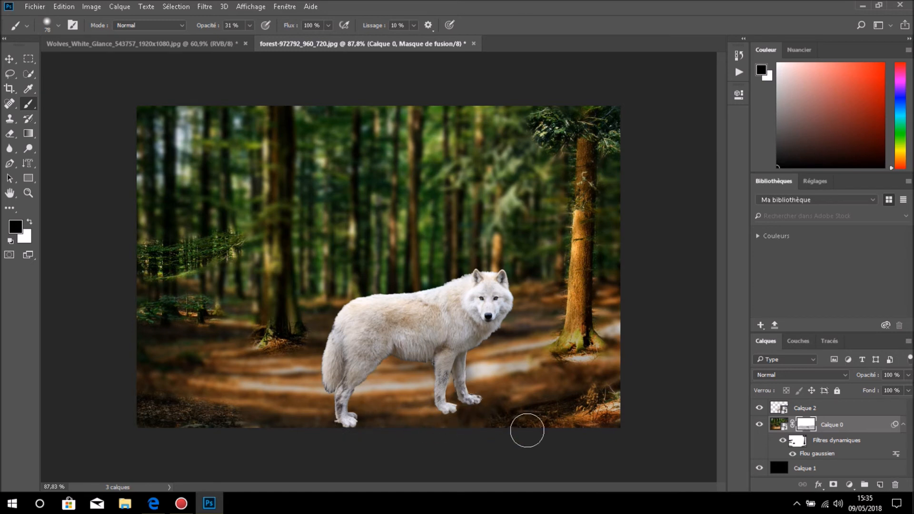
key(x)
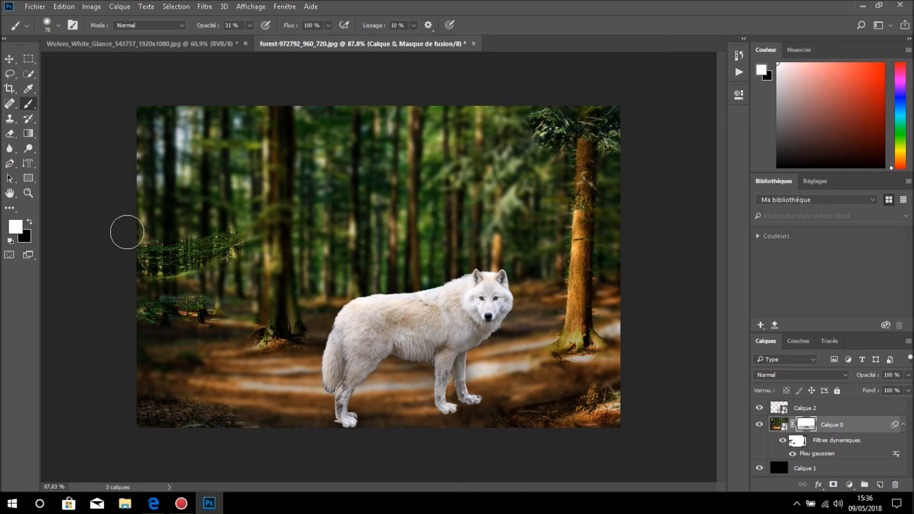
- Apply a Gaussian blur with a 2.6-pixel radius to the wolf smart object Calque 2
click(779, 408)
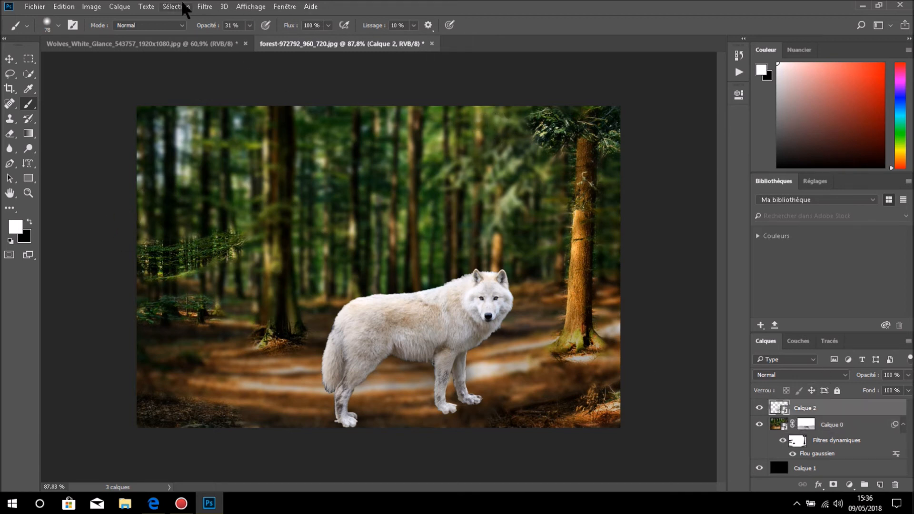
click(209, 7)
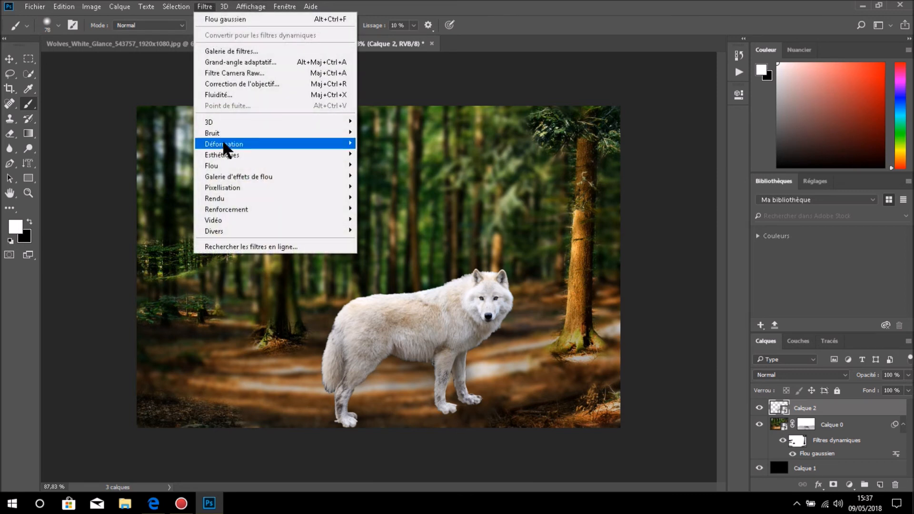
mouse_move(236, 167)
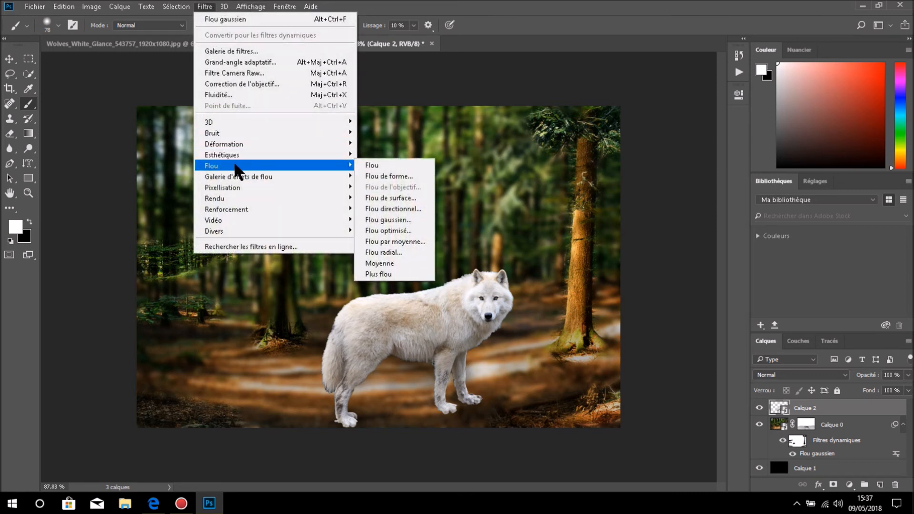
click(405, 220)
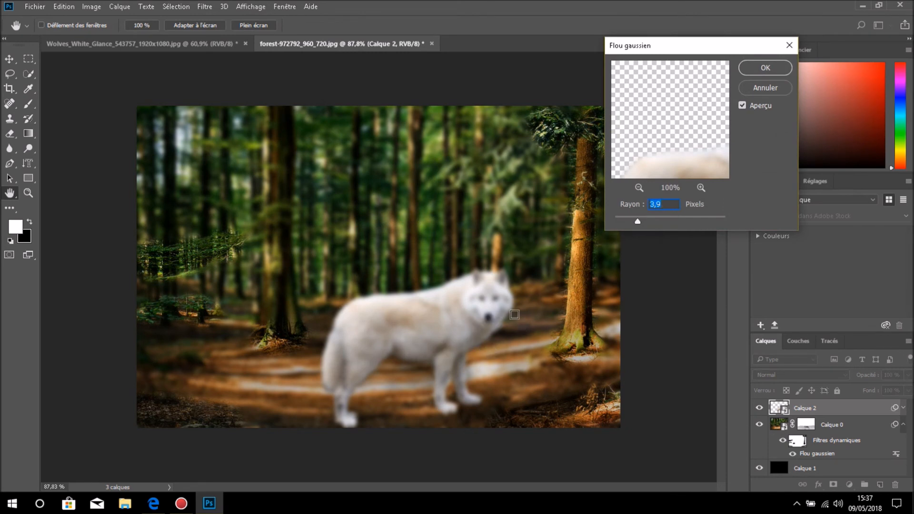
drag(637, 223, 632, 222)
drag(629, 223, 630, 224)
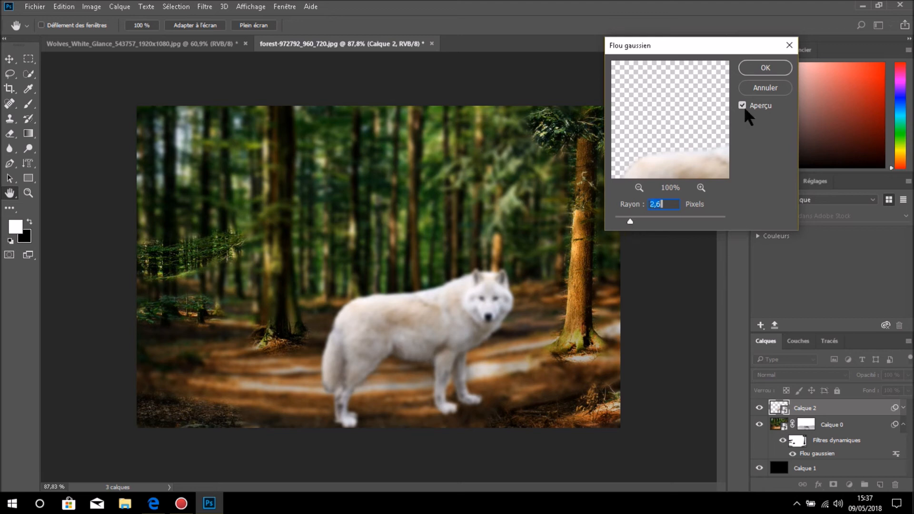
click(773, 68)
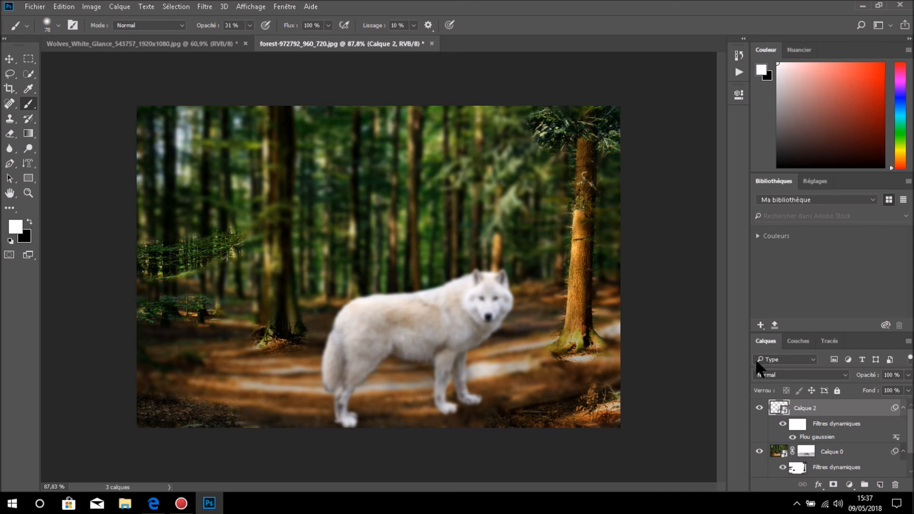
- Paint in black at 51% brush opacity on Calque 2's smart filter mask to remove the blur from the wolf's head
click(797, 425)
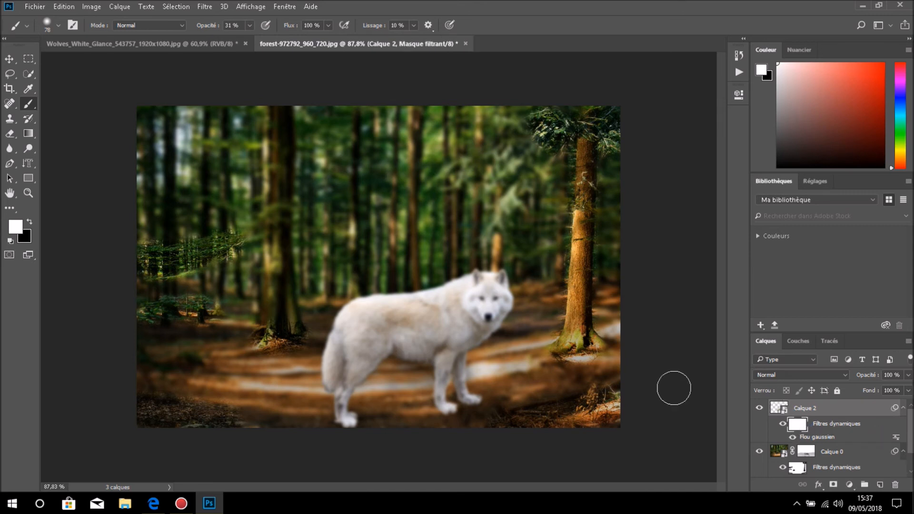
key(x)
click(249, 26)
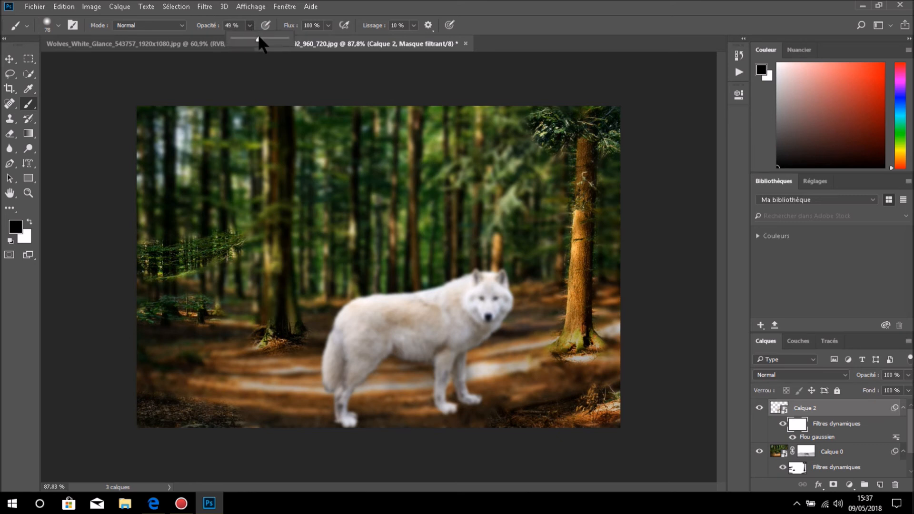
drag(259, 38, 259, 38)
drag(483, 300, 486, 304)
scroll(488, 304, up, 3)
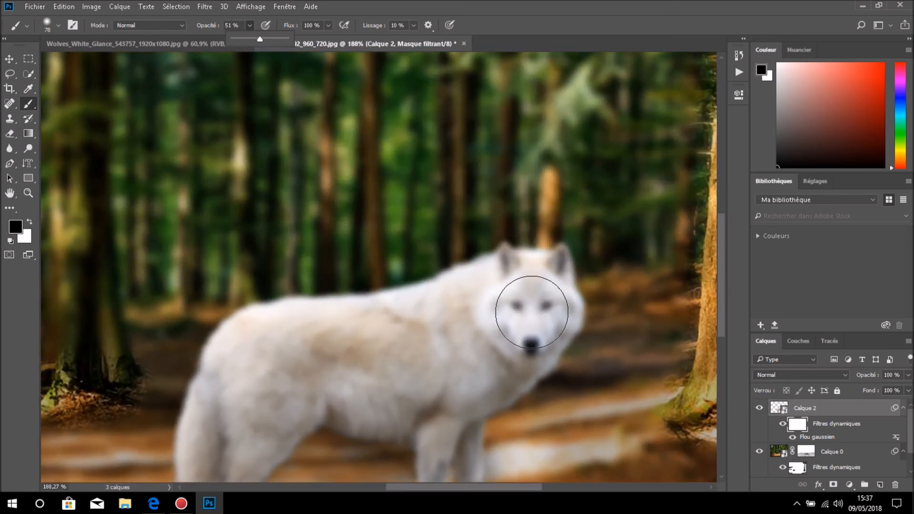
mouse_move(532, 305)
mouse_down()
mouse_move(525, 281)
mouse_move(542, 281)
mouse_move(529, 283)
mouse_move(522, 304)
mouse_move(538, 319)
mouse_move(526, 335)
mouse_move(537, 336)
mouse_move(540, 324)
mouse_move(518, 285)
mouse_move(542, 288)
mouse_move(533, 336)
mouse_move(539, 306)
mouse_move(514, 283)
mouse_move(541, 278)
mouse_move(530, 343)
mouse_move(540, 319)
mouse_move(520, 284)
mouse_move(546, 283)
mouse_move(511, 277)
mouse_move(520, 322)
mouse_move(535, 338)
mouse_move(534, 314)
mouse_up()
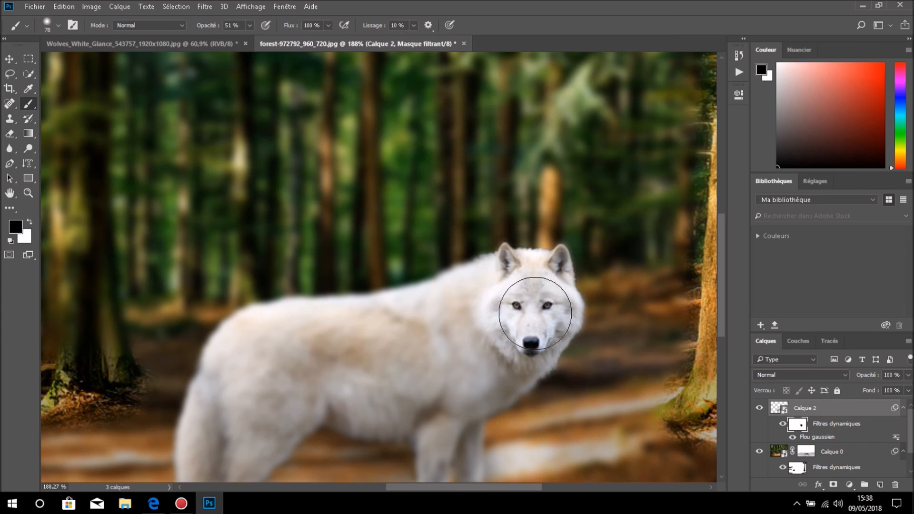
scroll(538, 309, down, 3)
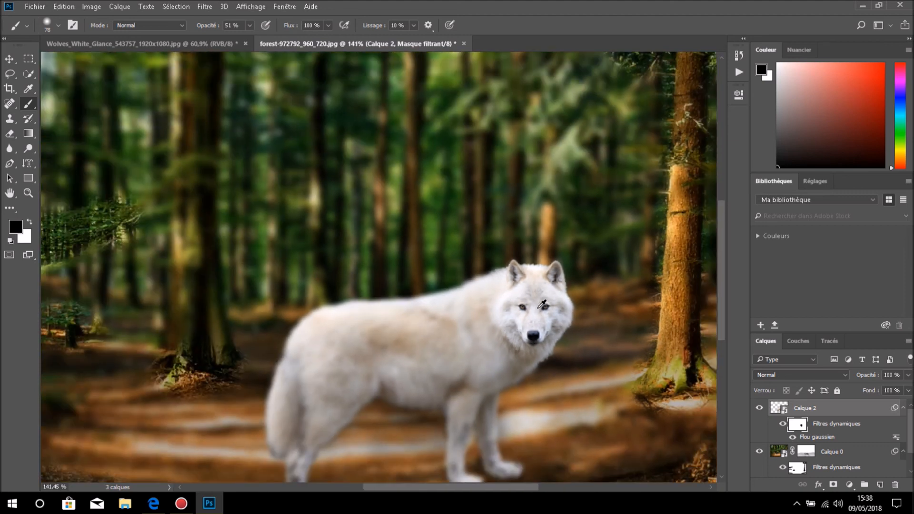
scroll(541, 305, down, 2)
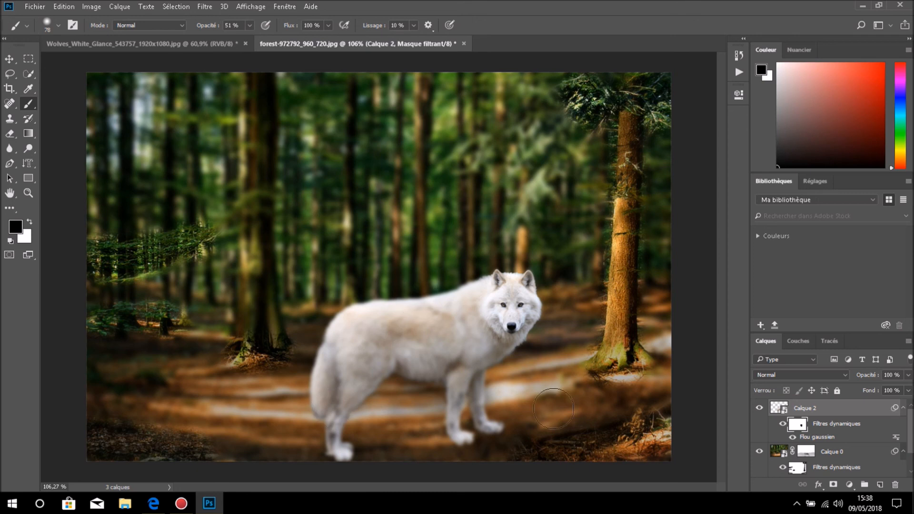
- Retouch the ground between and in front of the wolf's legs in black and white on Calque 0's layer mask
click(804, 455)
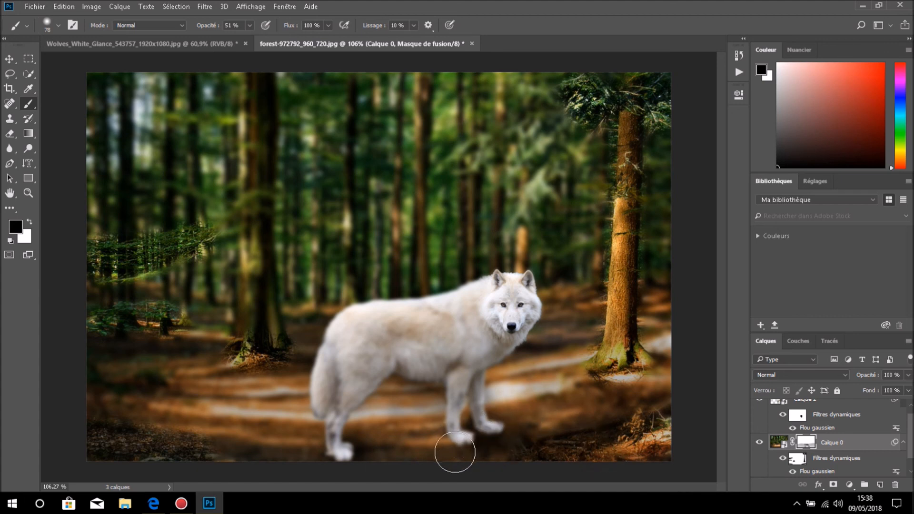
mouse_move(374, 441)
mouse_down()
mouse_move(566, 412)
mouse_move(493, 427)
mouse_move(401, 426)
mouse_move(443, 411)
mouse_move(416, 409)
mouse_move(422, 413)
mouse_move(390, 424)
mouse_move(389, 444)
mouse_move(372, 422)
mouse_up()
key(x)
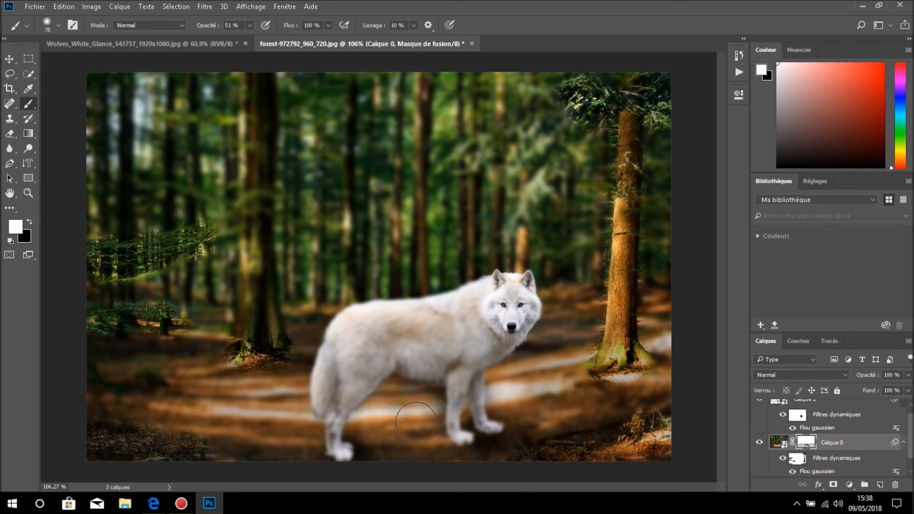
click(422, 415)
mouse_move(434, 427)
mouse_down()
mouse_move(439, 446)
mouse_move(430, 431)
mouse_move(434, 439)
mouse_move(413, 444)
mouse_up()
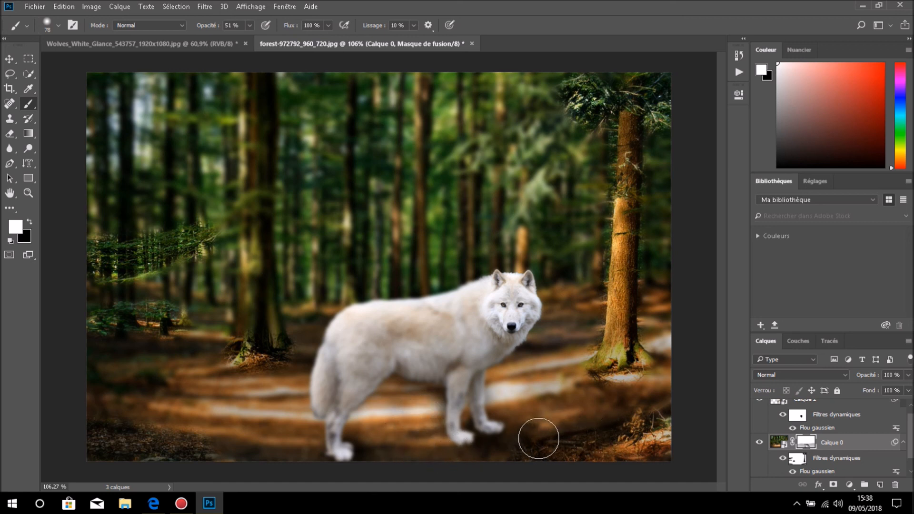
key(x)
click(547, 445)
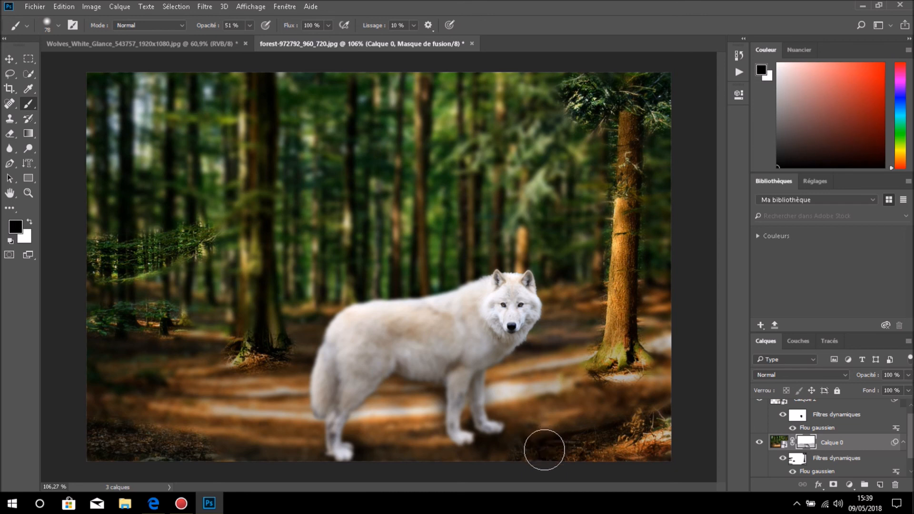
key(x)
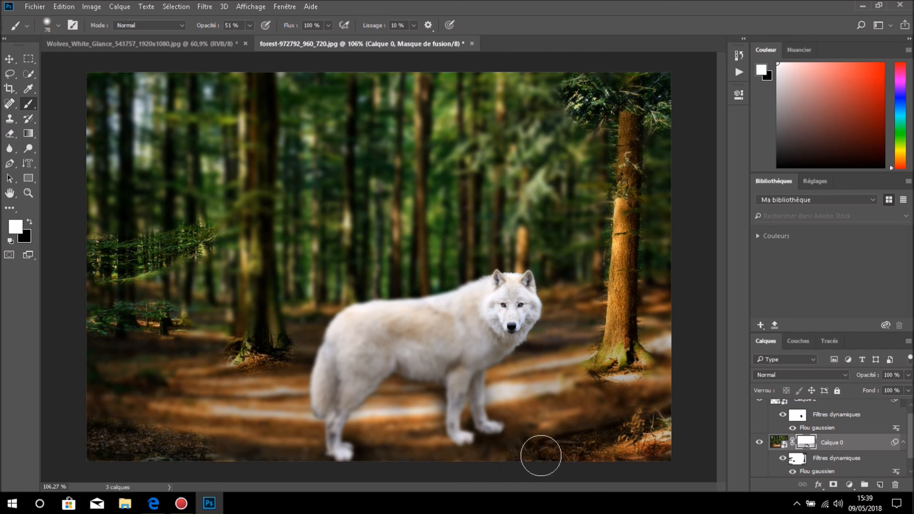
- Show the wolf and forest composite in full-screen mode on a black background
key(f)
key(f)
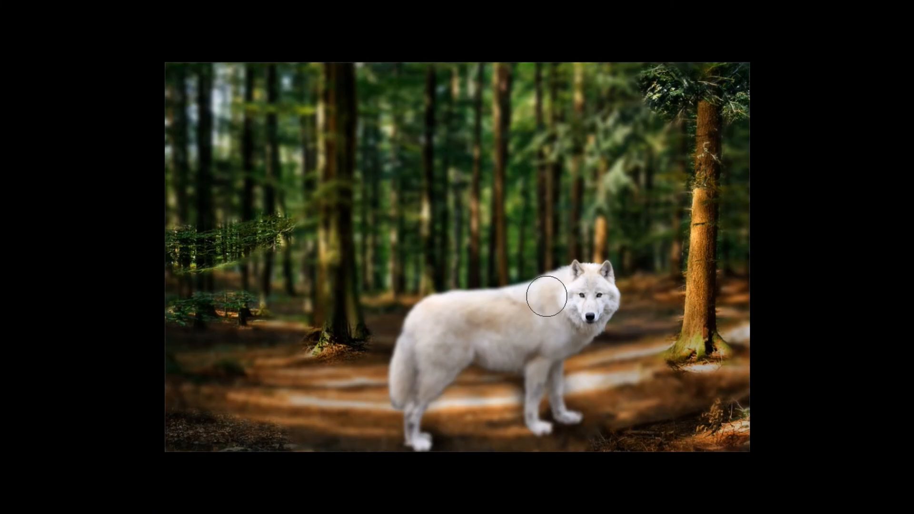